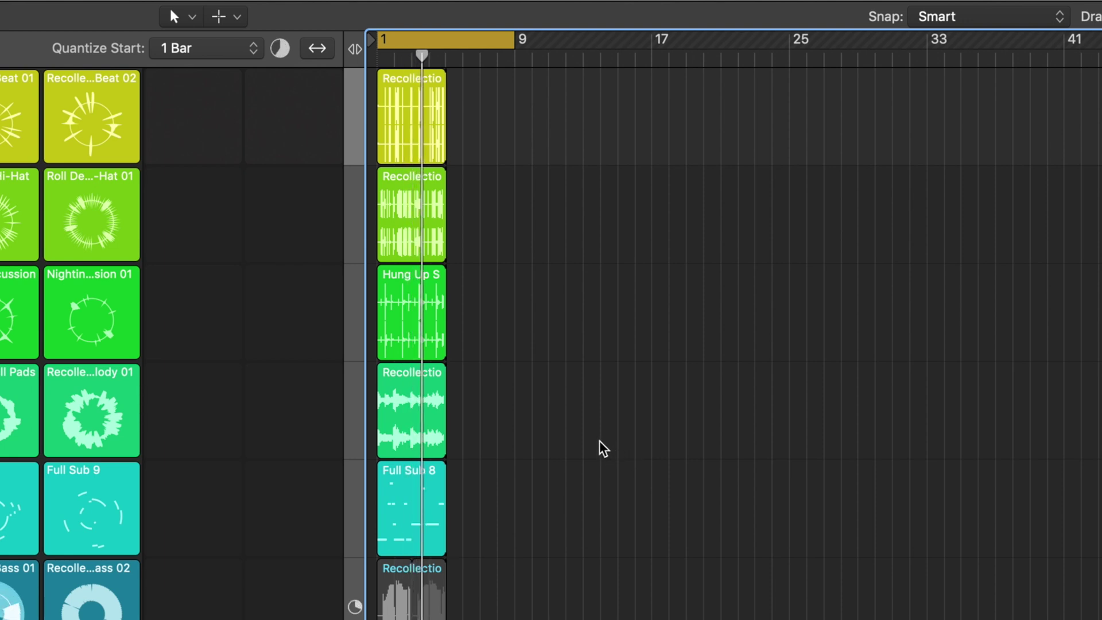
- Switch the tracks to play their Live Loops cells and hide the tracks area to show only the grid
{"action": "left_click", "coordinate": [356, 221]}
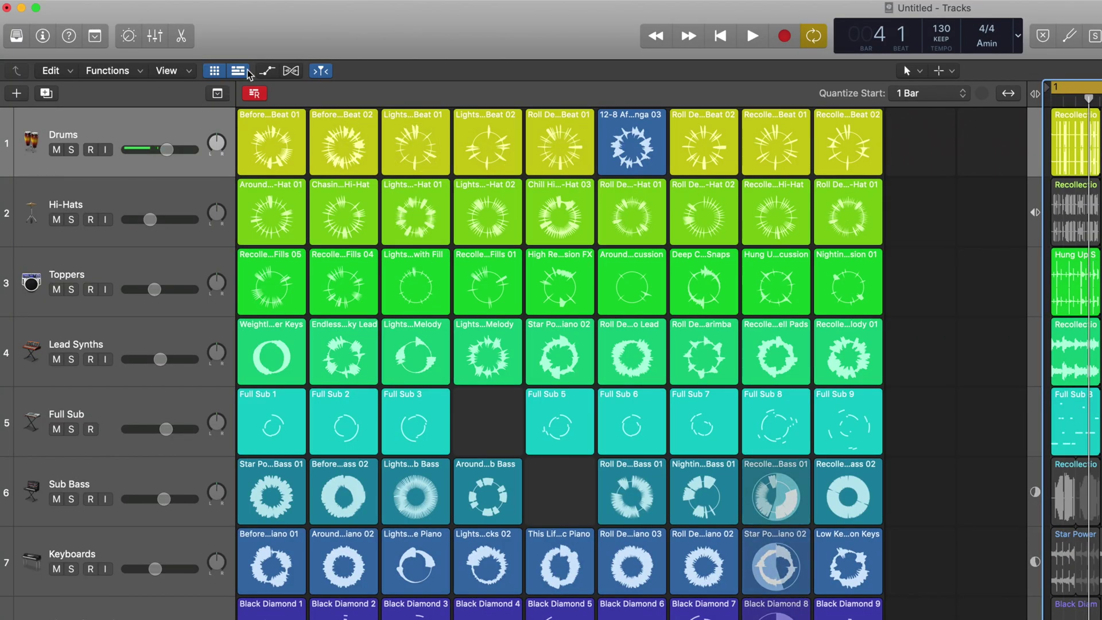
{"action": "left_click", "coordinate": [239, 71]}
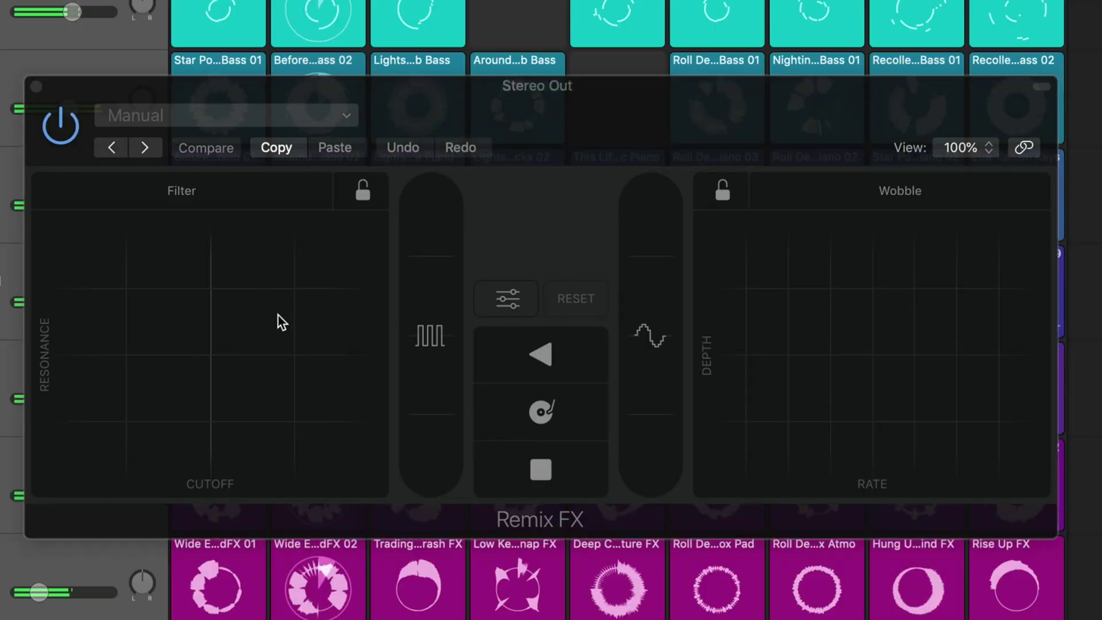
- Perform Remix FX filter sweeps and wobble moves with varying depth, rate and resonance on Stereo Out
{"action": "left_click_drag", "start_coordinate": [252, 313], "coordinate": [164, 375]}
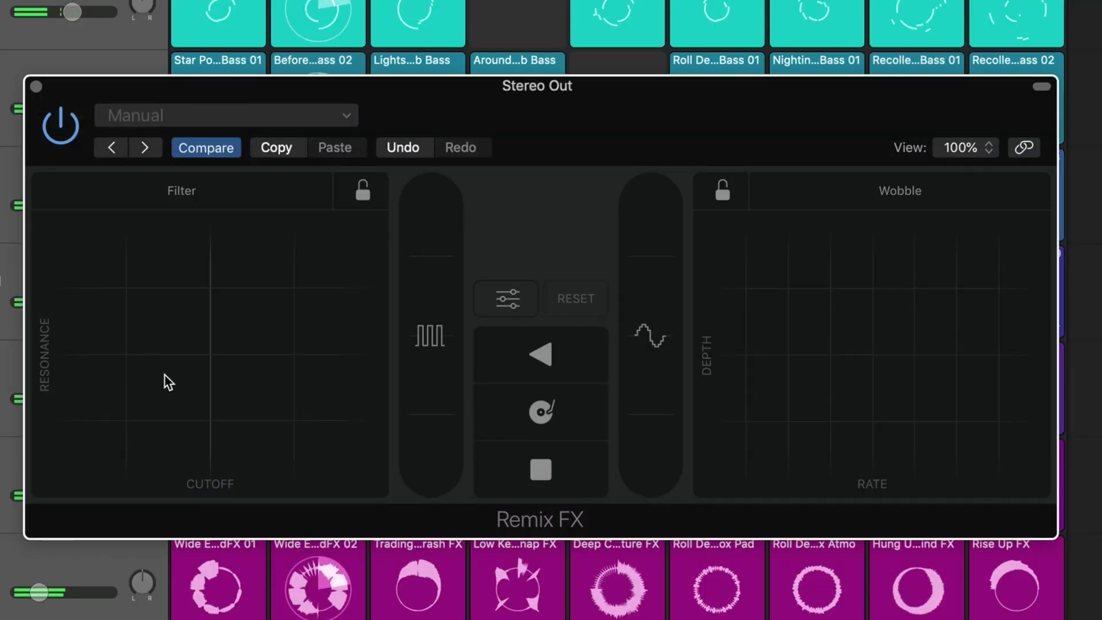
{"action": "left_click_drag", "start_coordinate": [269, 427], "coordinate": [374, 350]}
{"action": "left_click_drag", "start_coordinate": [819, 428], "coordinate": [945, 286]}
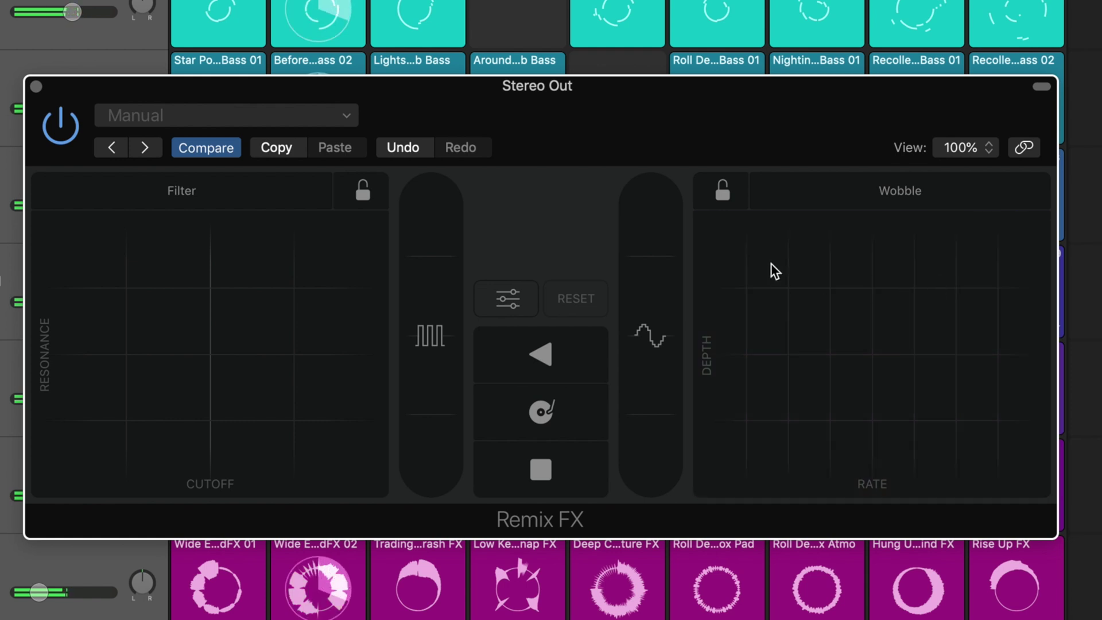
{"action": "left_click_drag", "start_coordinate": [765, 290], "coordinate": [975, 280]}
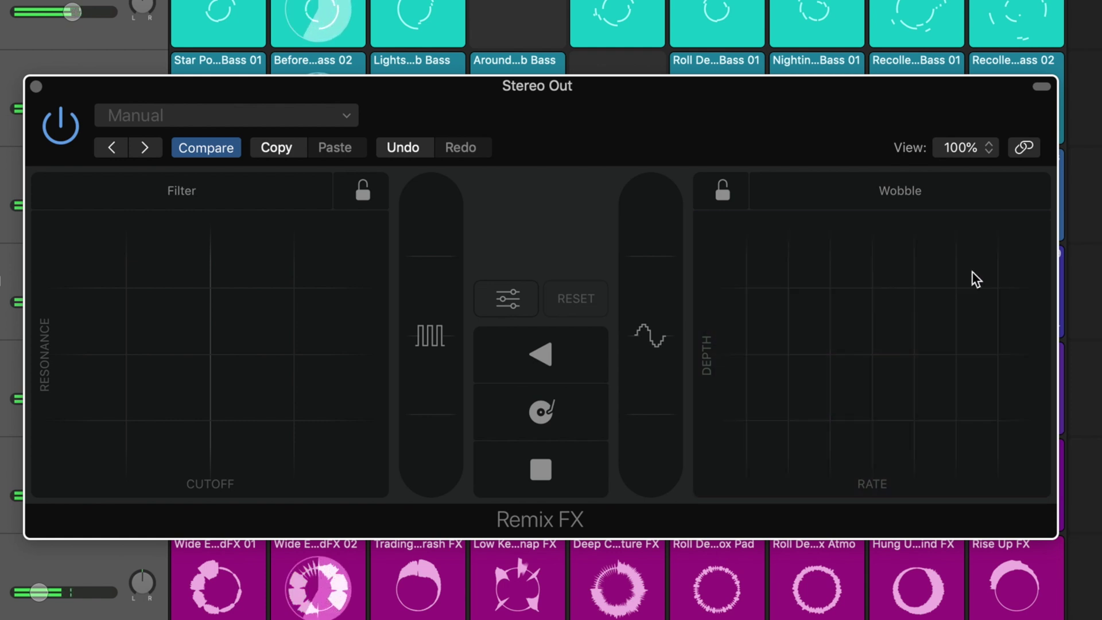
{"action": "left_click_drag", "start_coordinate": [369, 308], "coordinate": [131, 416]}
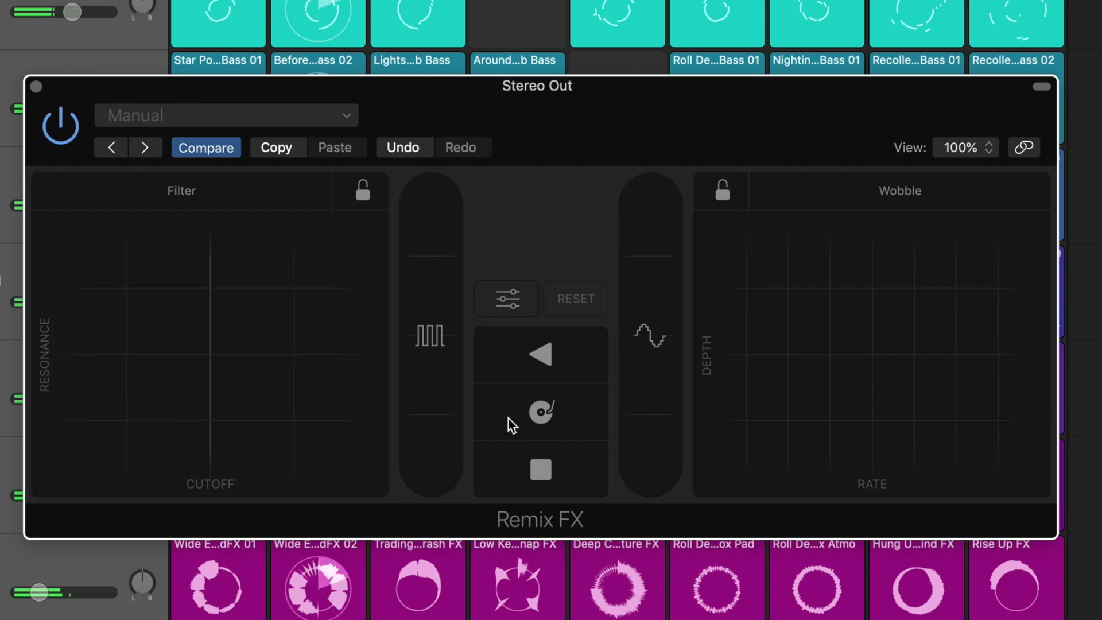
- Apply gater, a short wobble burst, turntable scratches, a stop and reverse playback to the mix
{"action": "left_click_drag", "start_coordinate": [428, 344], "coordinate": [433, 268]}
{"action": "left_click_drag", "start_coordinate": [654, 337], "coordinate": [652, 420]}
{"action": "left_click_drag", "start_coordinate": [581, 405], "coordinate": [580, 405]}
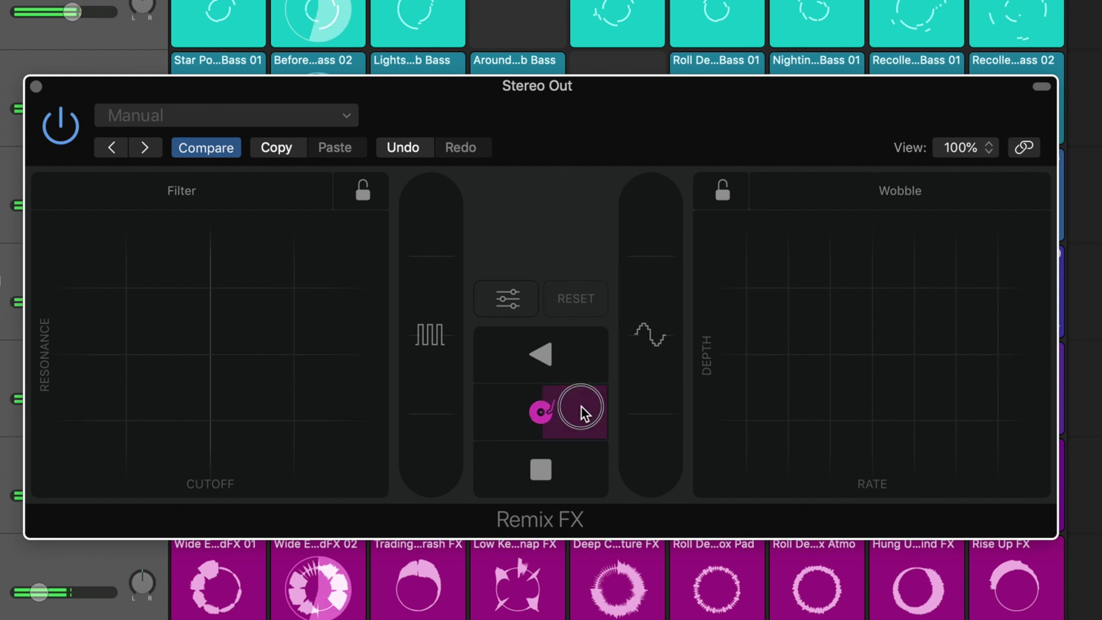
{"action": "left_click_drag", "start_coordinate": [581, 405], "coordinate": [581, 405]}
{"action": "left_click_drag", "start_coordinate": [569, 450], "coordinate": [569, 450]}
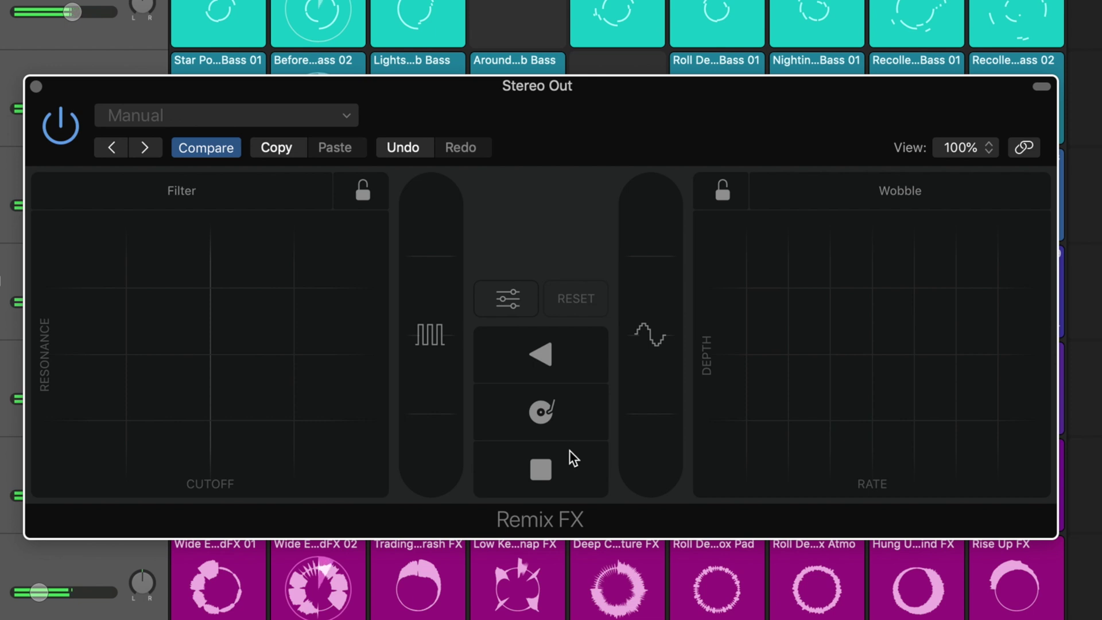
{"action": "left_click_drag", "start_coordinate": [588, 362], "coordinate": [587, 361]}
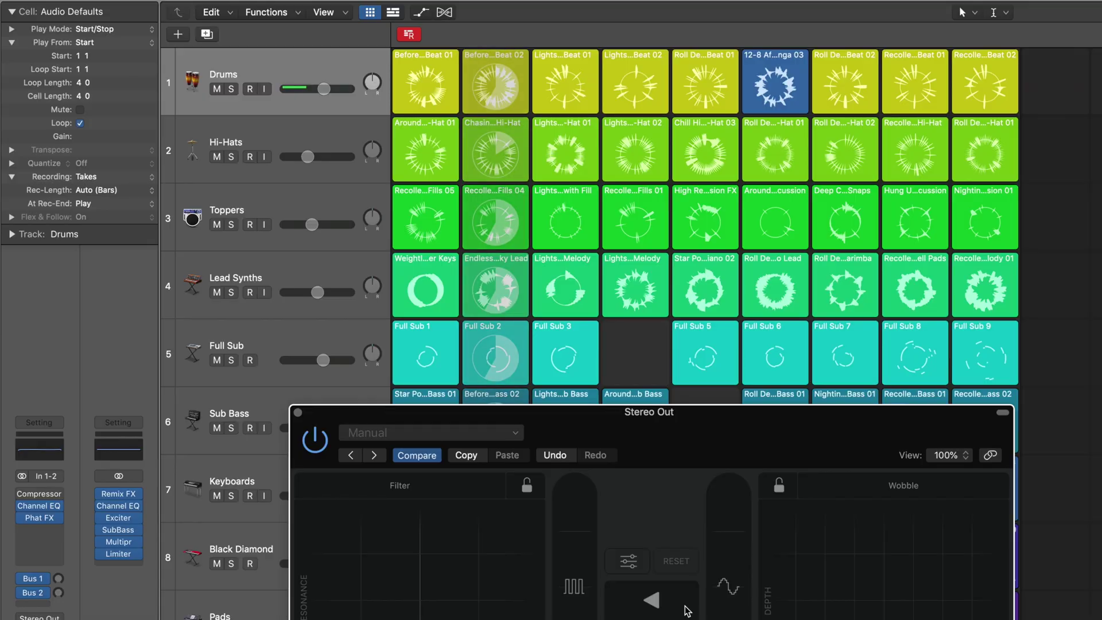
- Close Remix FX and create a new software instrument track
{"action": "left_click", "coordinate": [297, 412]}
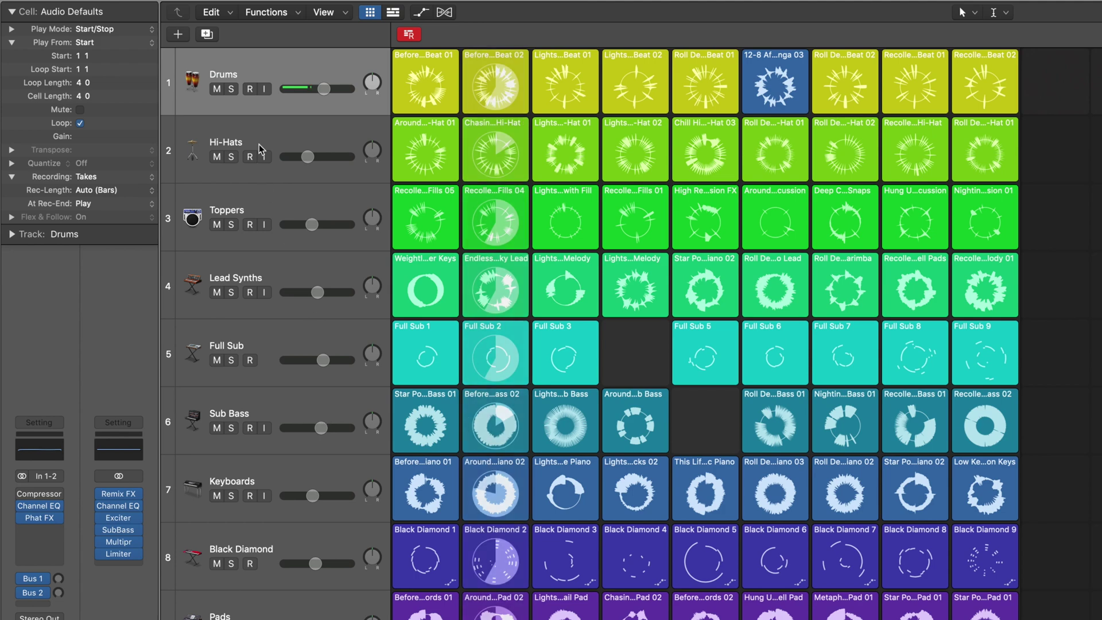
{"action": "left_click", "coordinate": [178, 34]}
{"action": "left_click", "coordinate": [291, 80]}
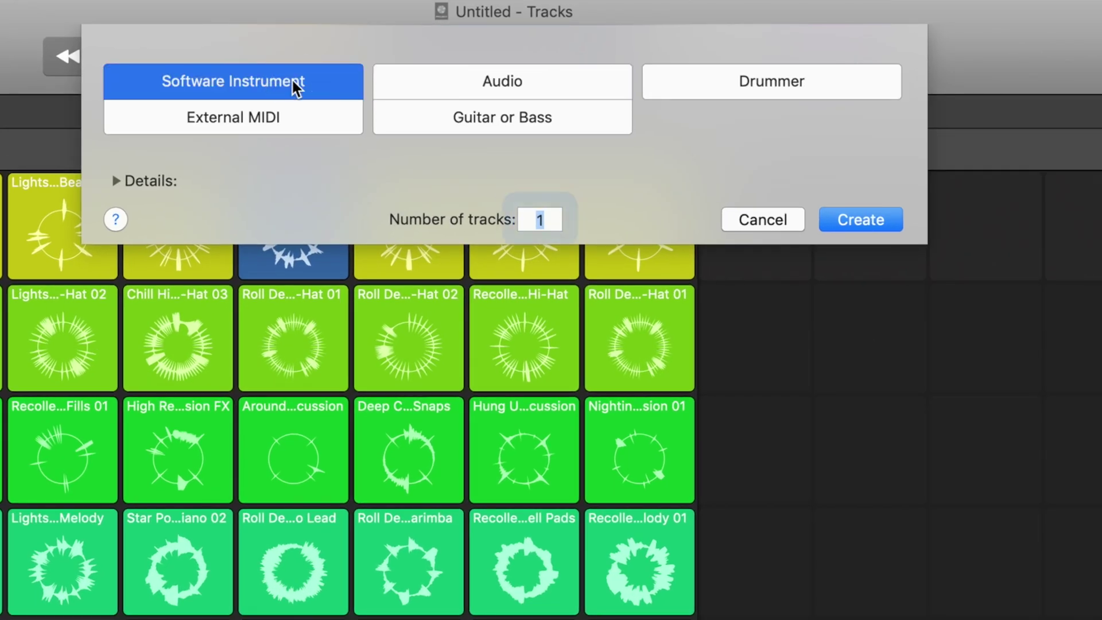
{"action": "key", "text": "Return"}
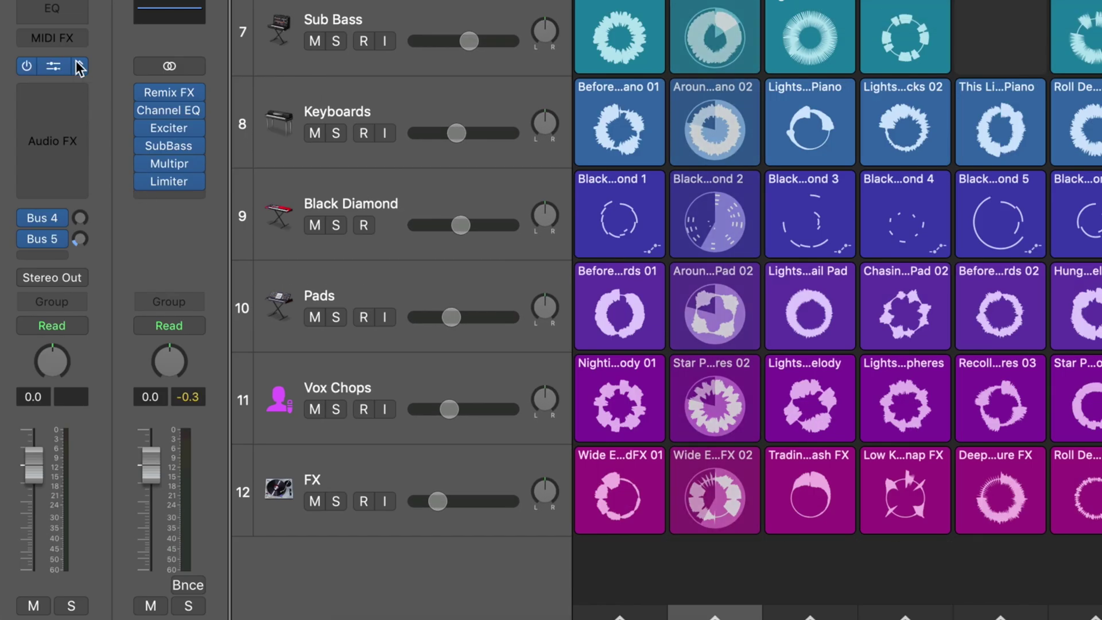
- Load Drum Synth in stereo on the new track's instrument slot
{"action": "left_click", "coordinate": [79, 68]}
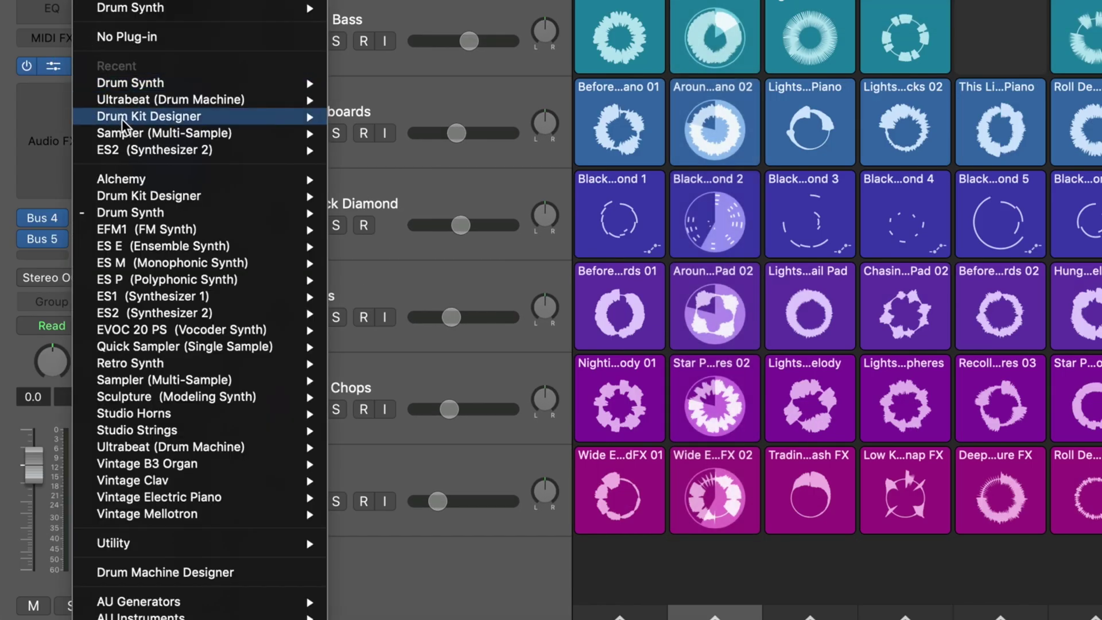
{"action": "mouse_move", "coordinate": [220, 122]}
{"action": "mouse_move", "coordinate": [224, 84]}
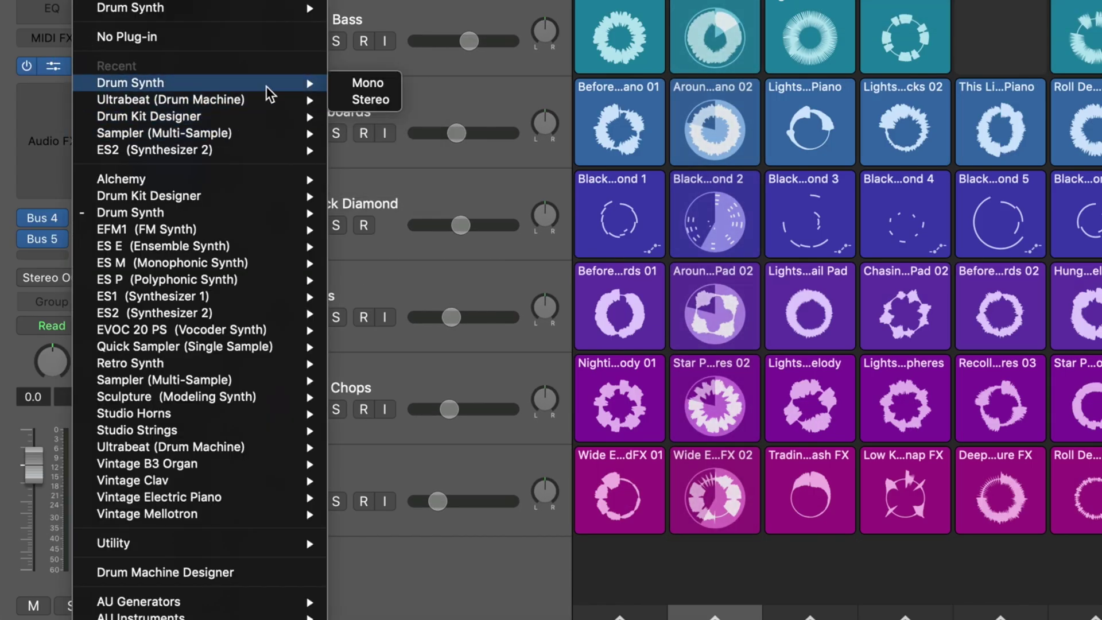
{"action": "left_click", "coordinate": [369, 103]}
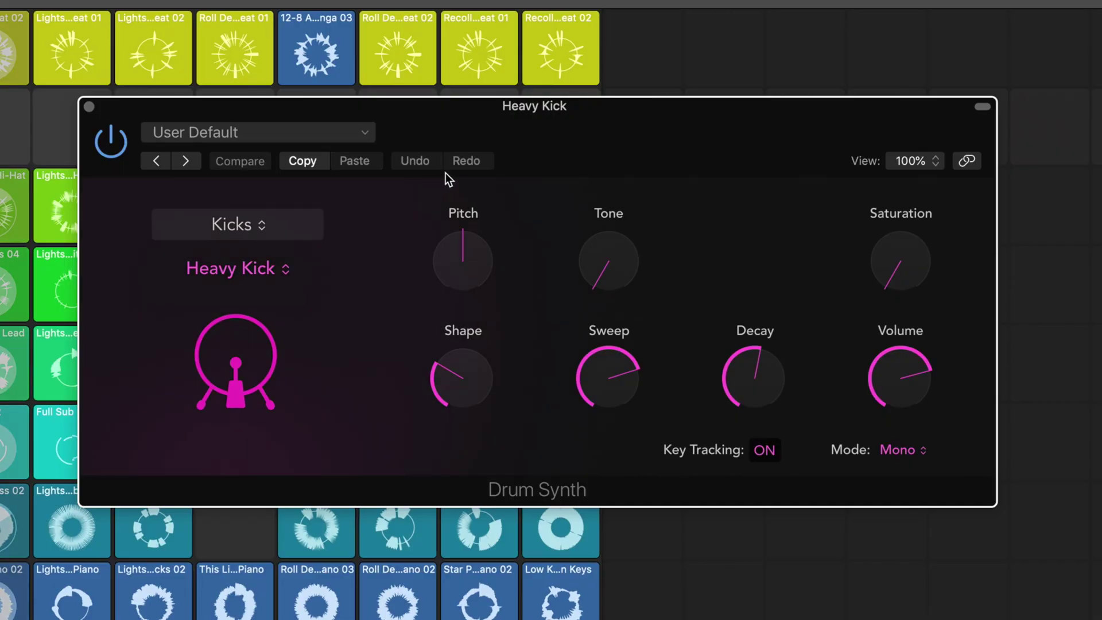
{"action": "left_click_drag", "start_coordinate": [514, 131], "coordinate": [526, 140]}
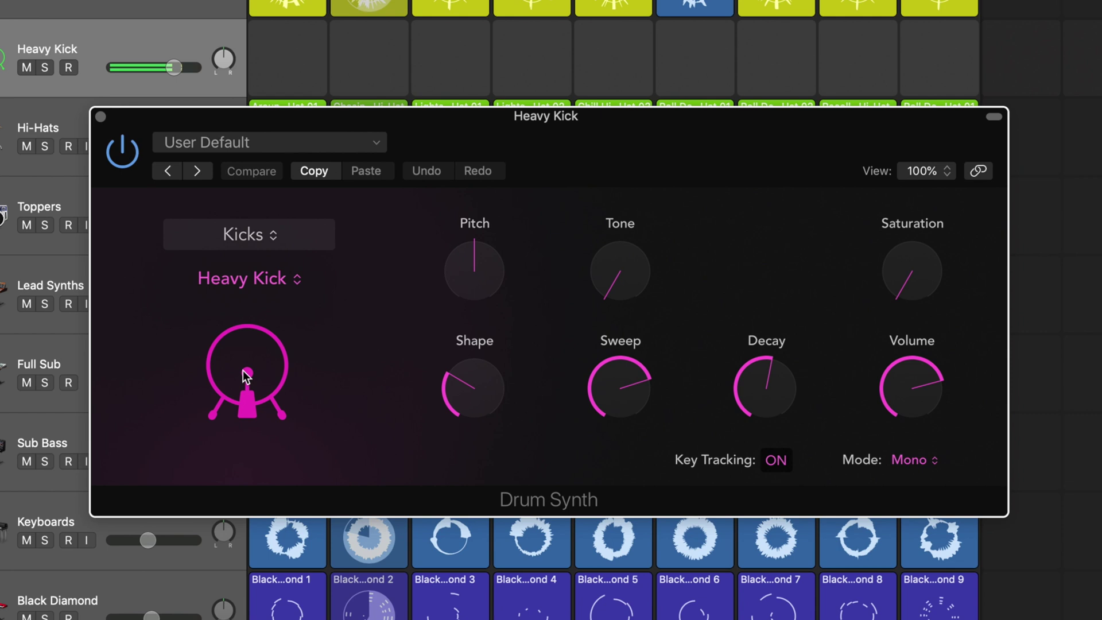
{"action": "left_click", "coordinate": [263, 240]}
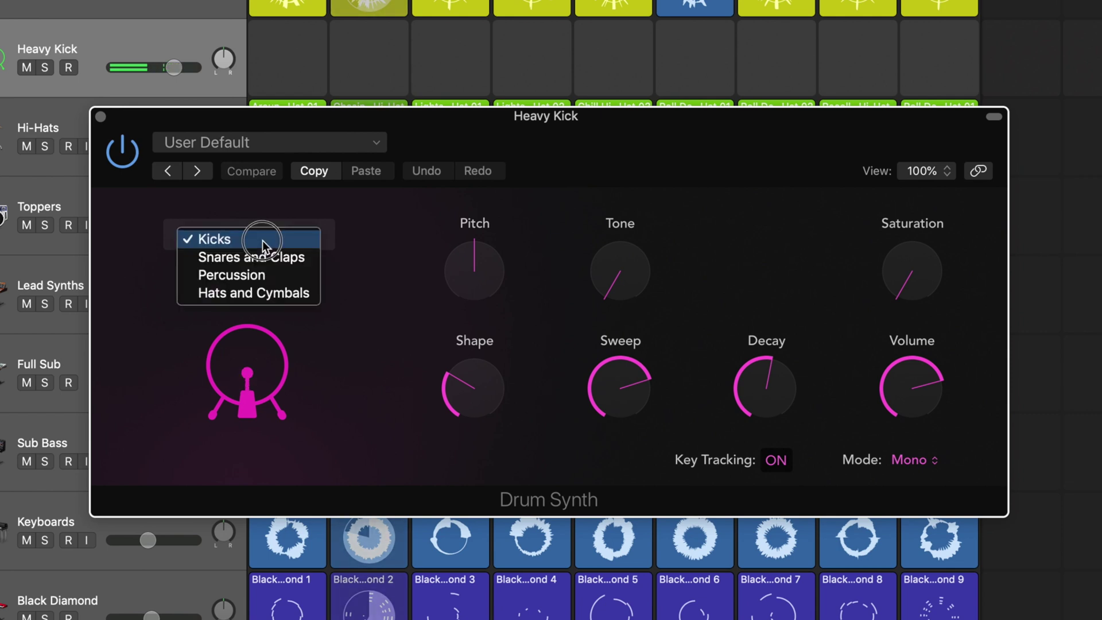
{"action": "left_click", "coordinate": [253, 256]}
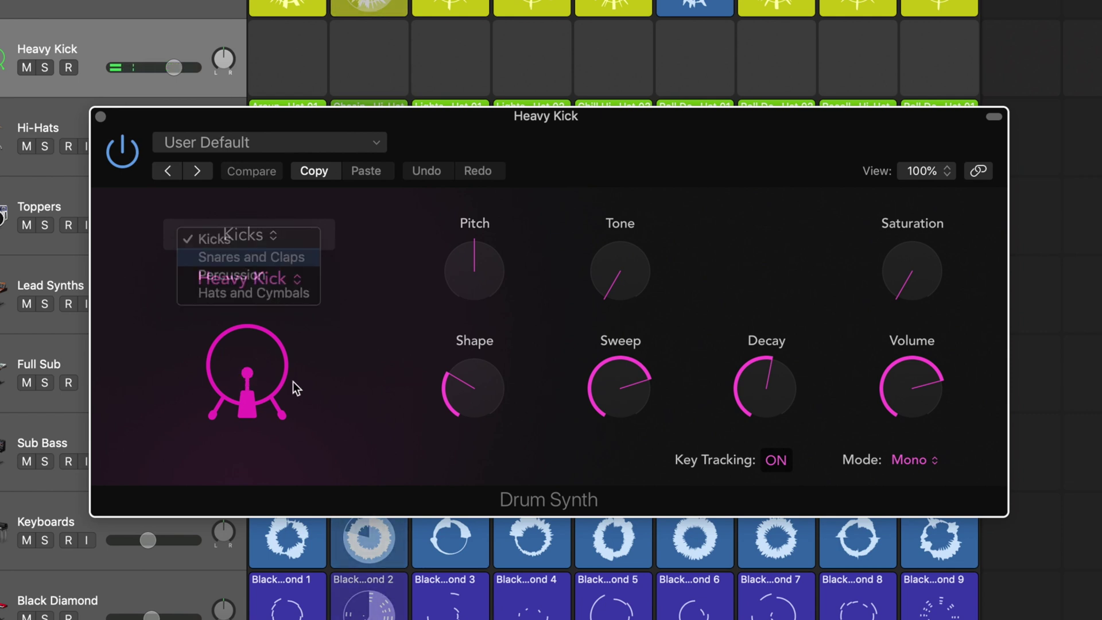
{"action": "left_click", "coordinate": [276, 376]}
{"action": "left_click", "coordinate": [284, 287]}
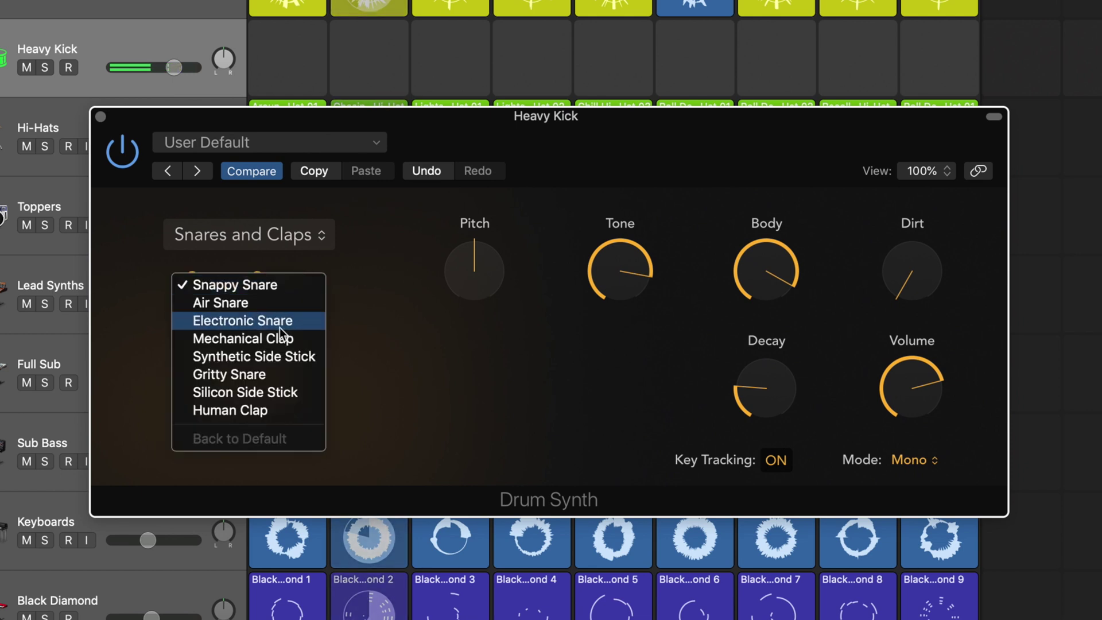
{"action": "left_click", "coordinate": [256, 334]}
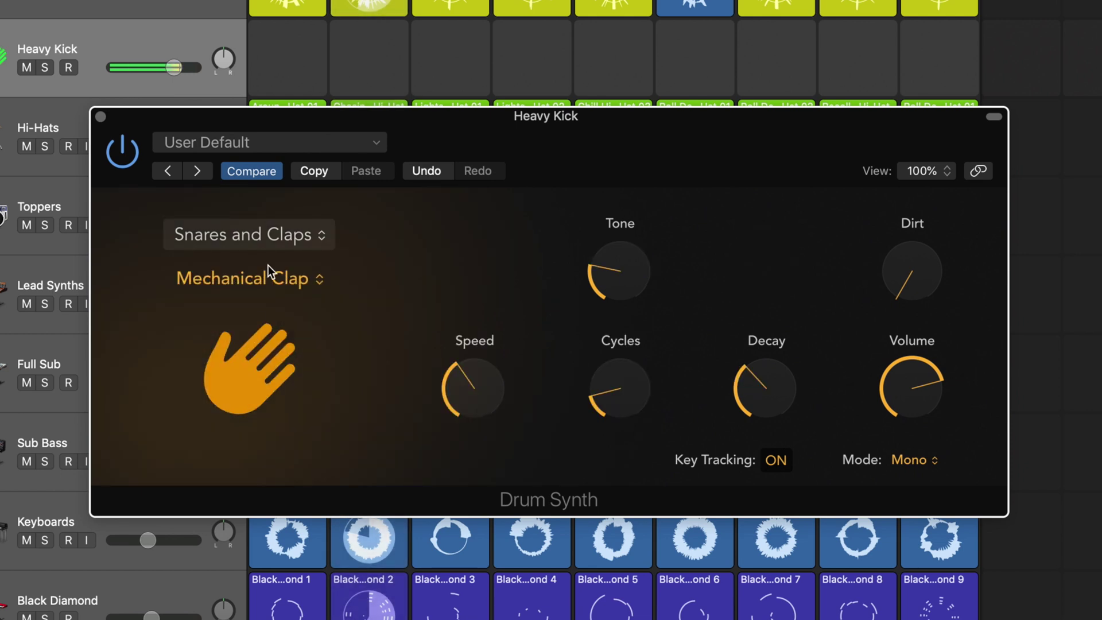
{"action": "left_click", "coordinate": [265, 236]}
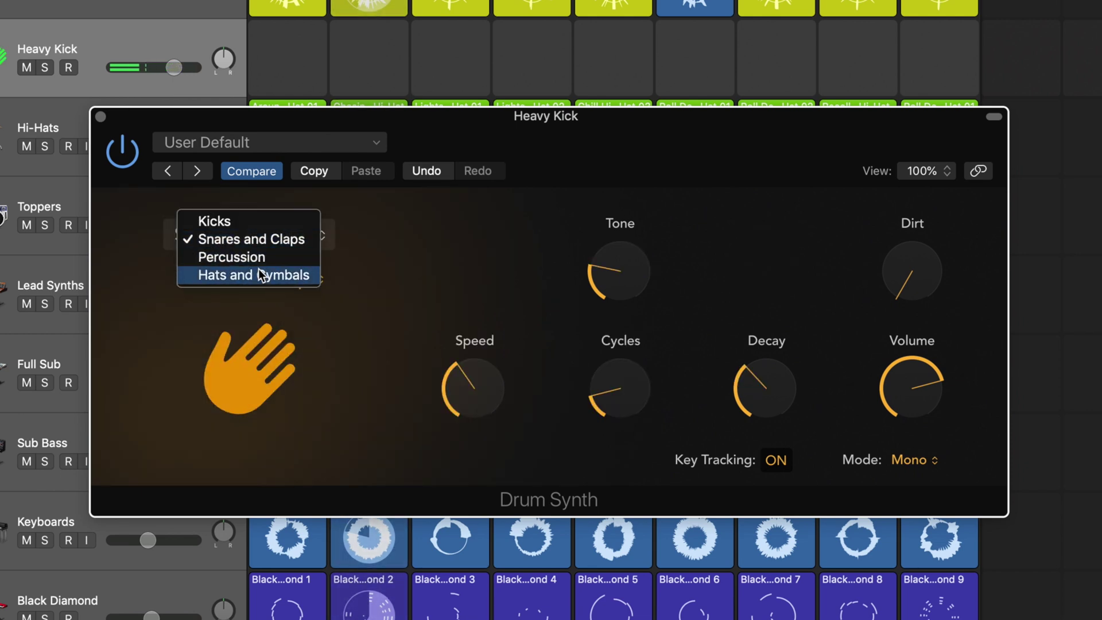
{"action": "left_click", "coordinate": [286, 257]}
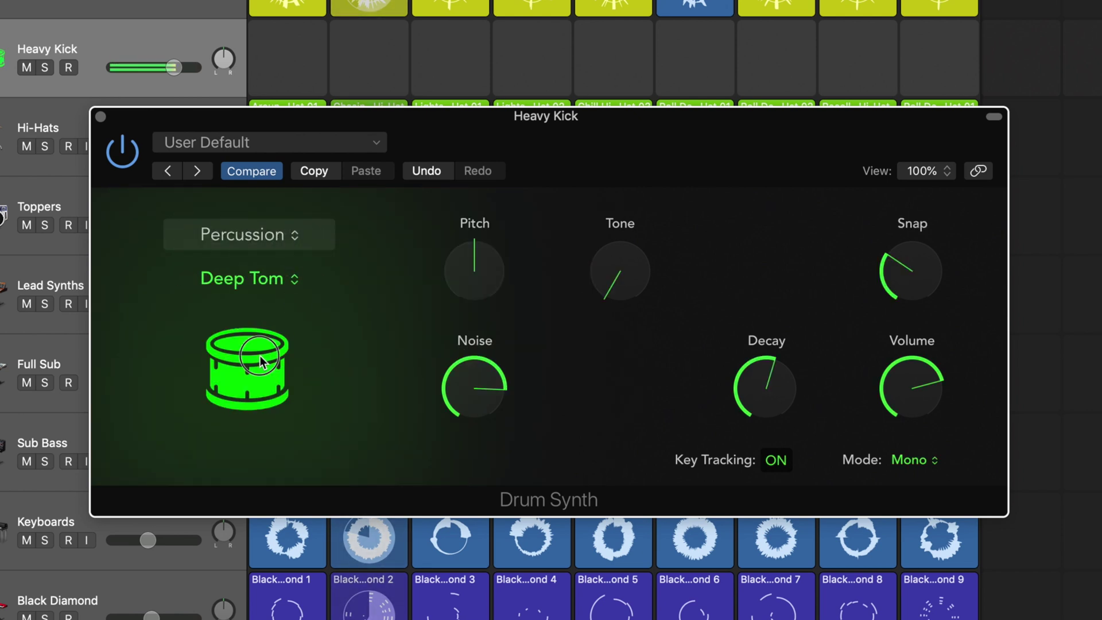
{"action": "left_click", "coordinate": [276, 275]}
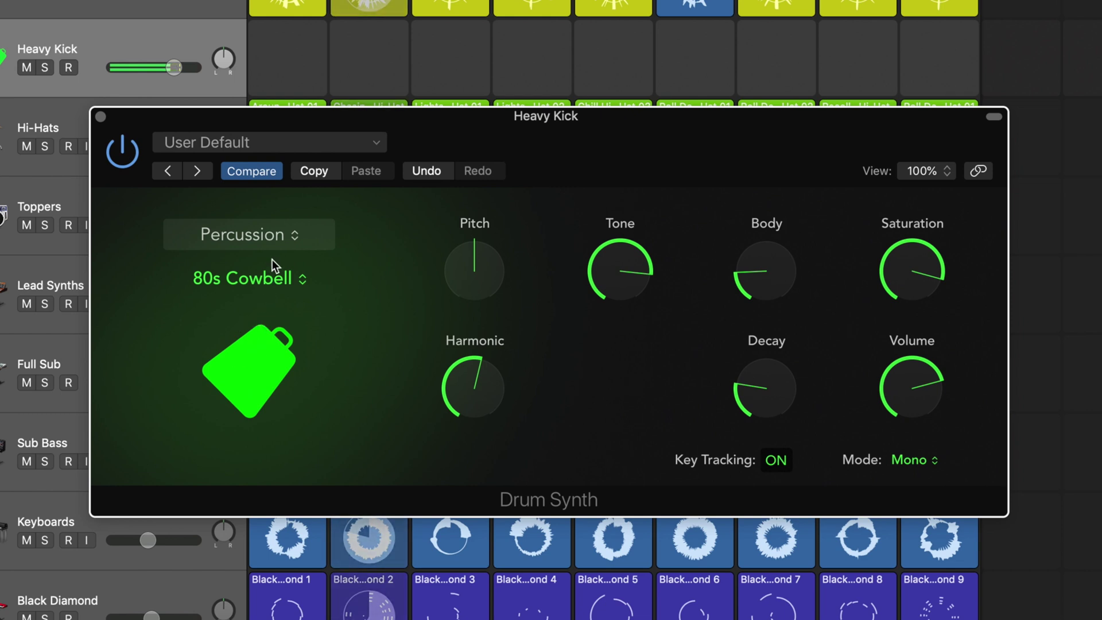
{"action": "left_click", "coordinate": [269, 235]}
{"action": "left_click", "coordinate": [269, 235]}
{"action": "left_click", "coordinate": [267, 241]}
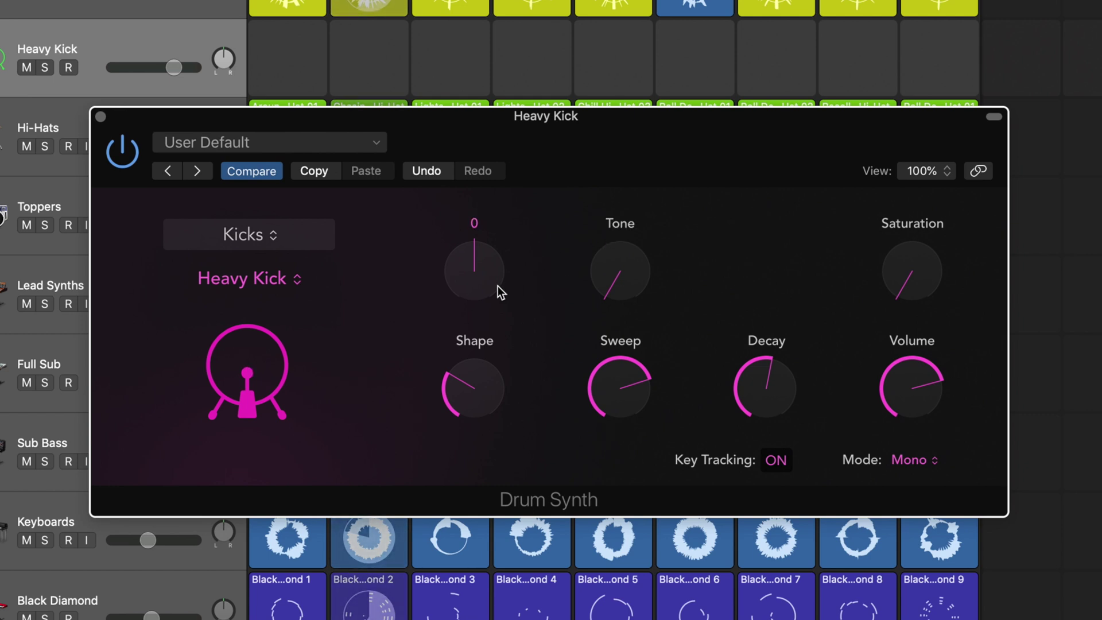
- Raise the Heavy Kick's pitch and saturation, with Shape about 42%, Sweep about 70%, Decay about 51%
{"action": "left_click_drag", "start_coordinate": [494, 261], "coordinate": [493, 267]}
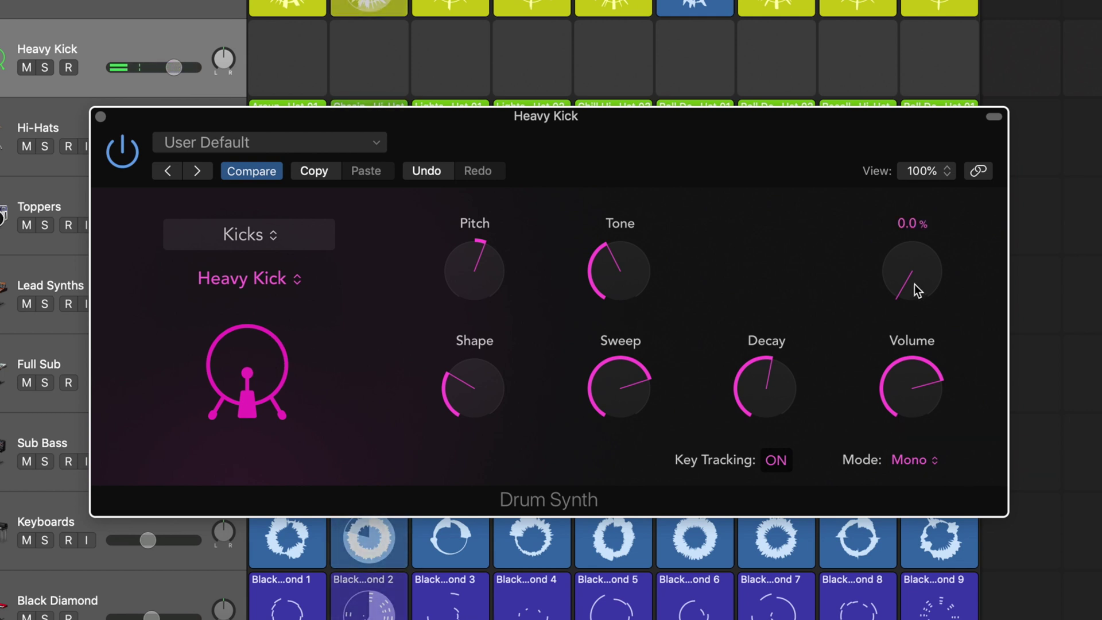
{"action": "left_click_drag", "start_coordinate": [914, 281], "coordinate": [900, 149]}
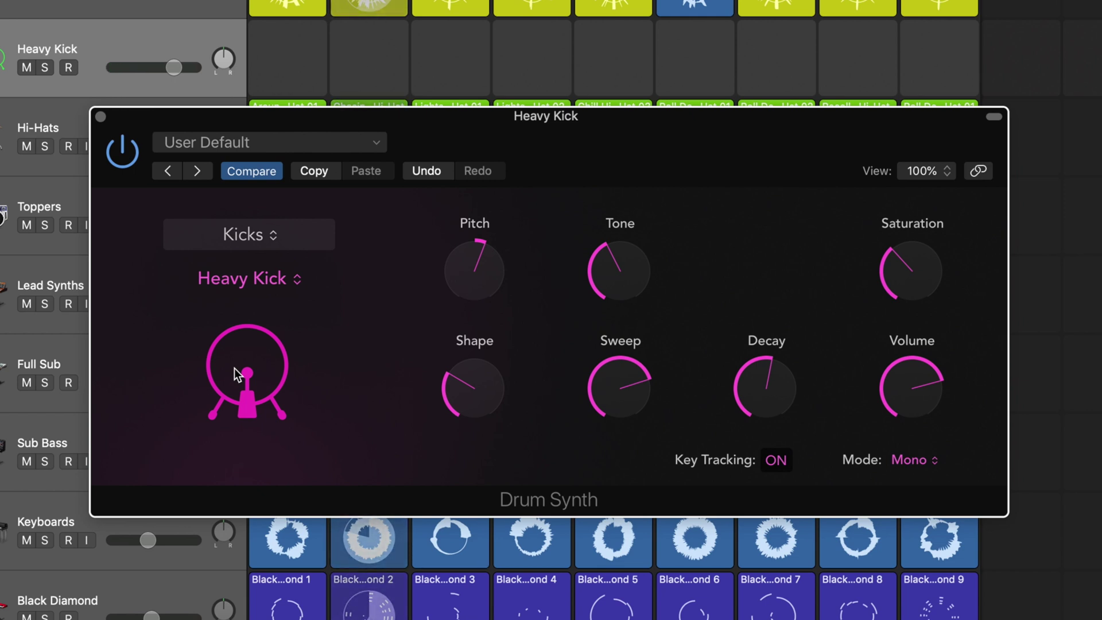
{"action": "left_click_drag", "start_coordinate": [483, 404], "coordinate": [487, 373]}
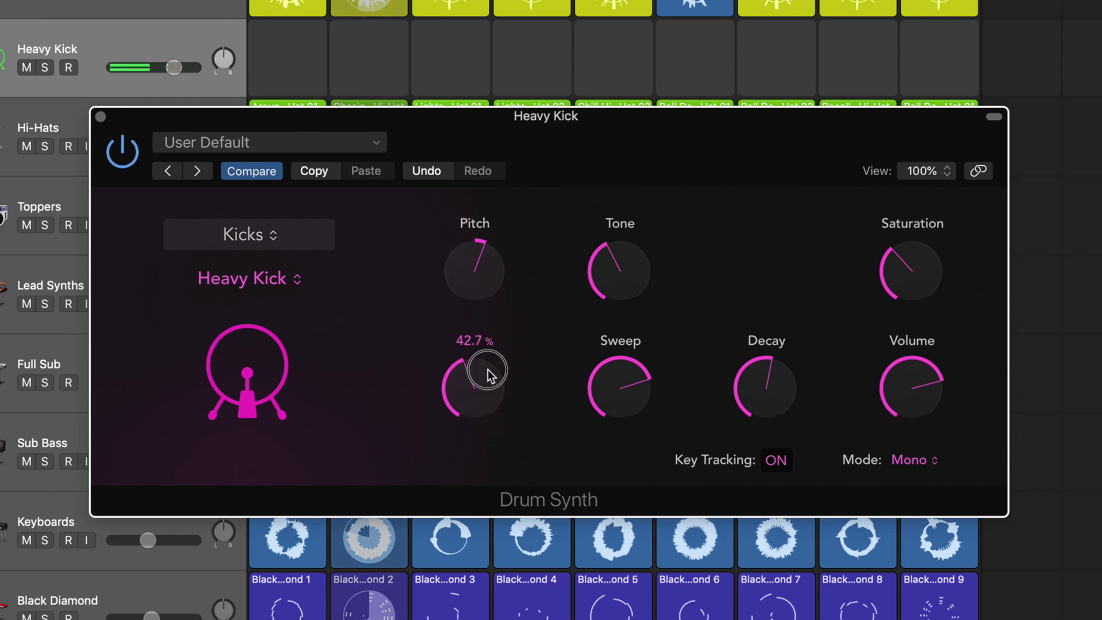
{"action": "left_click_drag", "start_coordinate": [629, 391], "coordinate": [628, 402]}
{"action": "left_click_drag", "start_coordinate": [767, 373], "coordinate": [761, 383]}
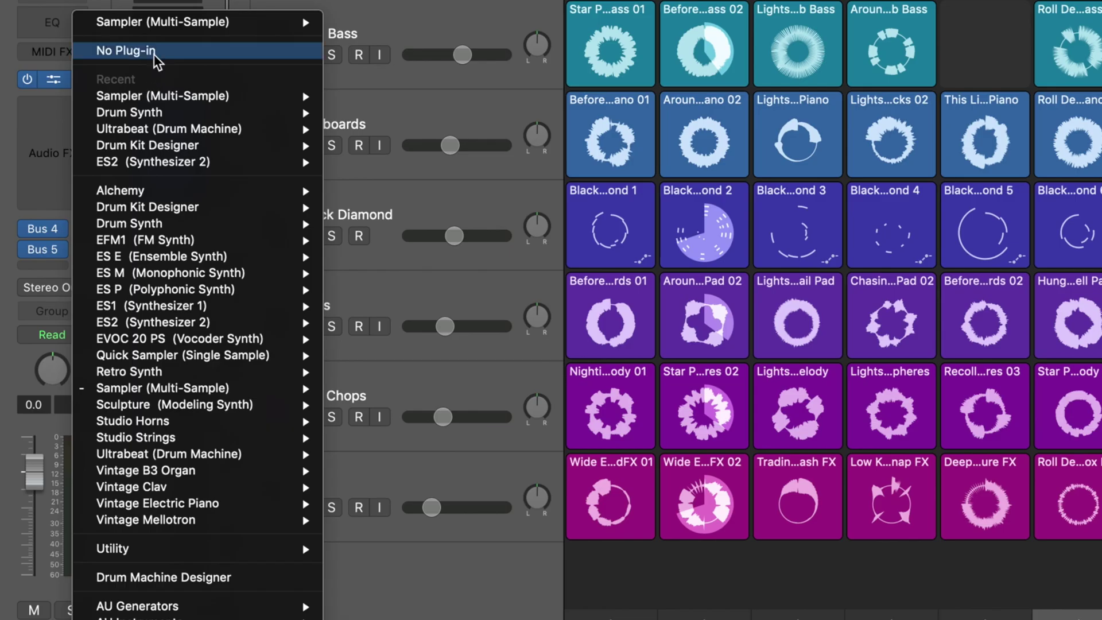
- Load Quick Sampler in stereo on Inst 3 and drag a Live Loops cell onto its waveform area
{"action": "mouse_move", "coordinate": [296, 356]}
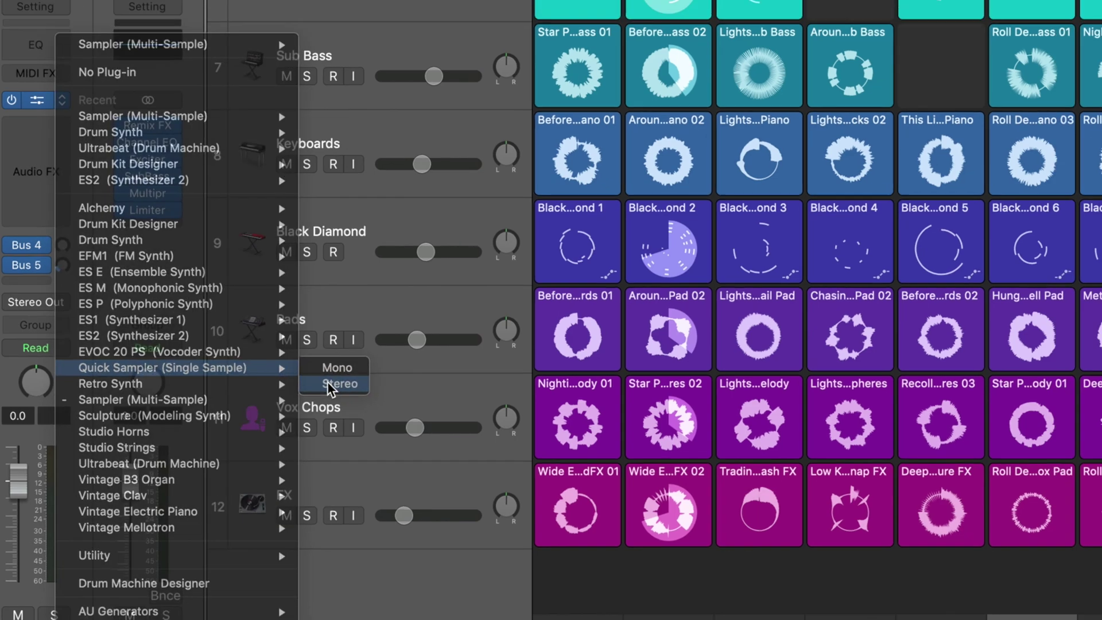
{"action": "left_click", "coordinate": [365, 372]}
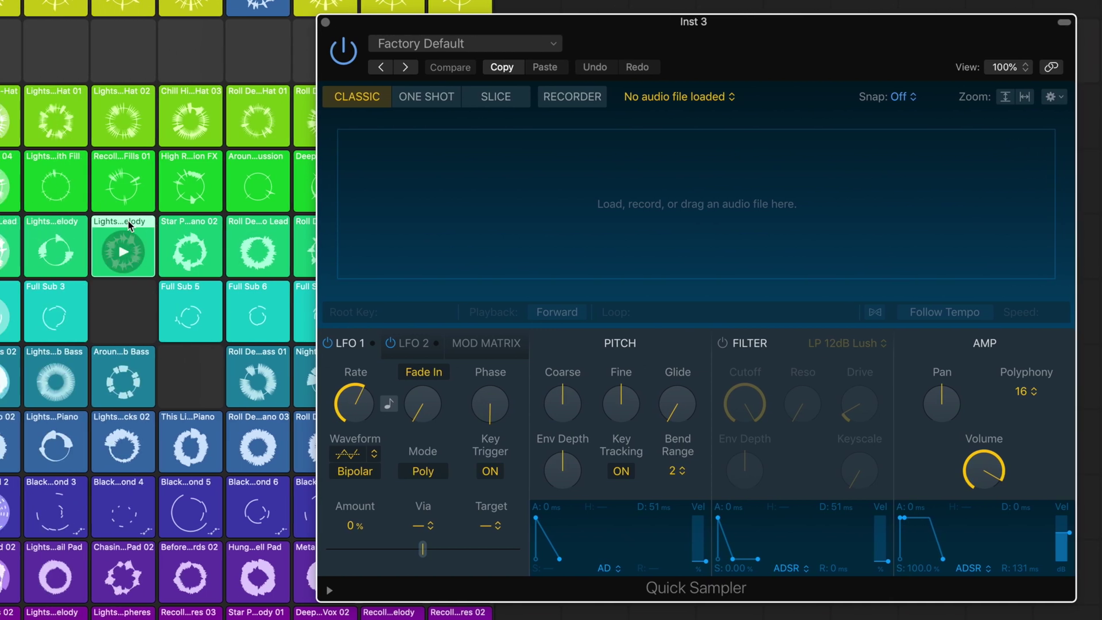
{"action": "left_click_drag", "start_coordinate": [123, 247], "coordinate": [637, 221]}
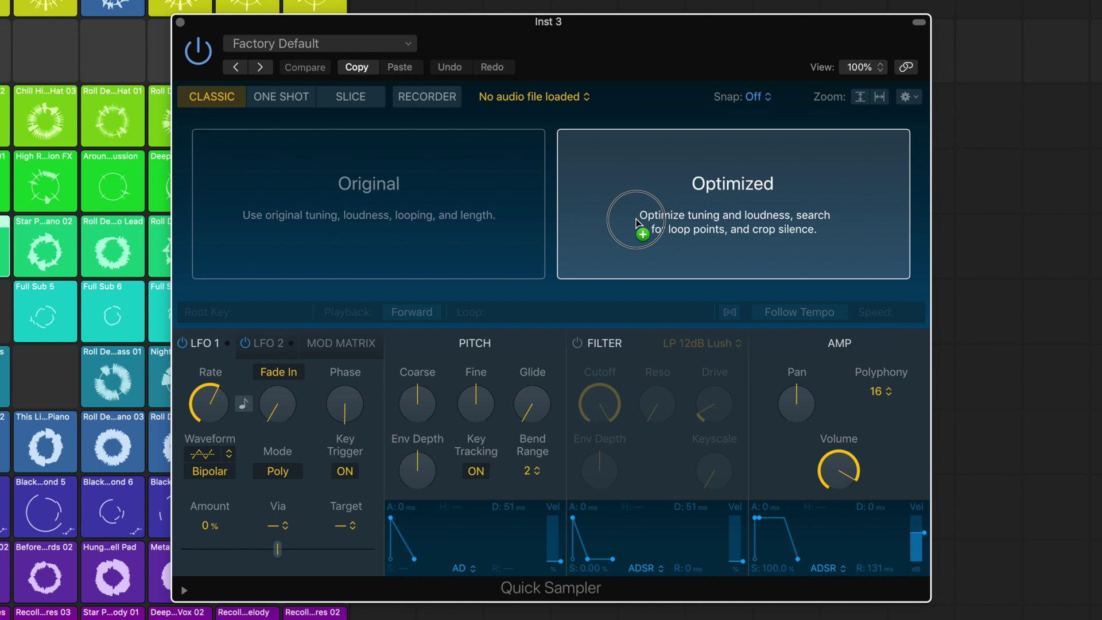
- Load Synth Melody.wav optimized, enable Follow Tempo at speed 1, and switch Quick Sampler to Slice mode
{"action": "left_click_drag", "start_coordinate": [637, 221], "coordinate": [638, 223]}
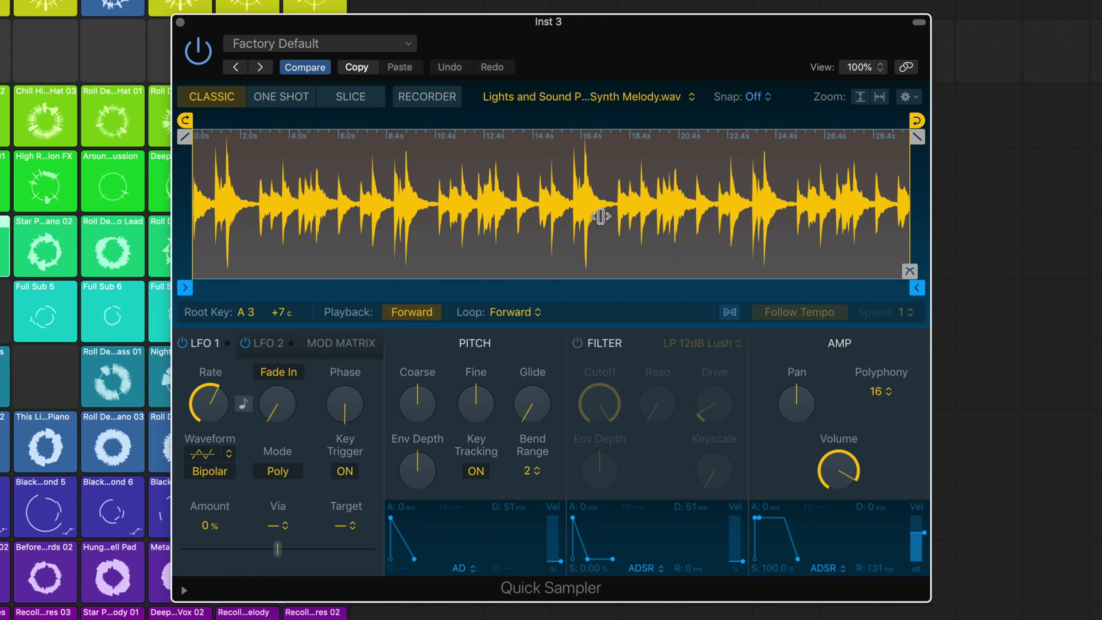
{"action": "left_click", "coordinate": [730, 314]}
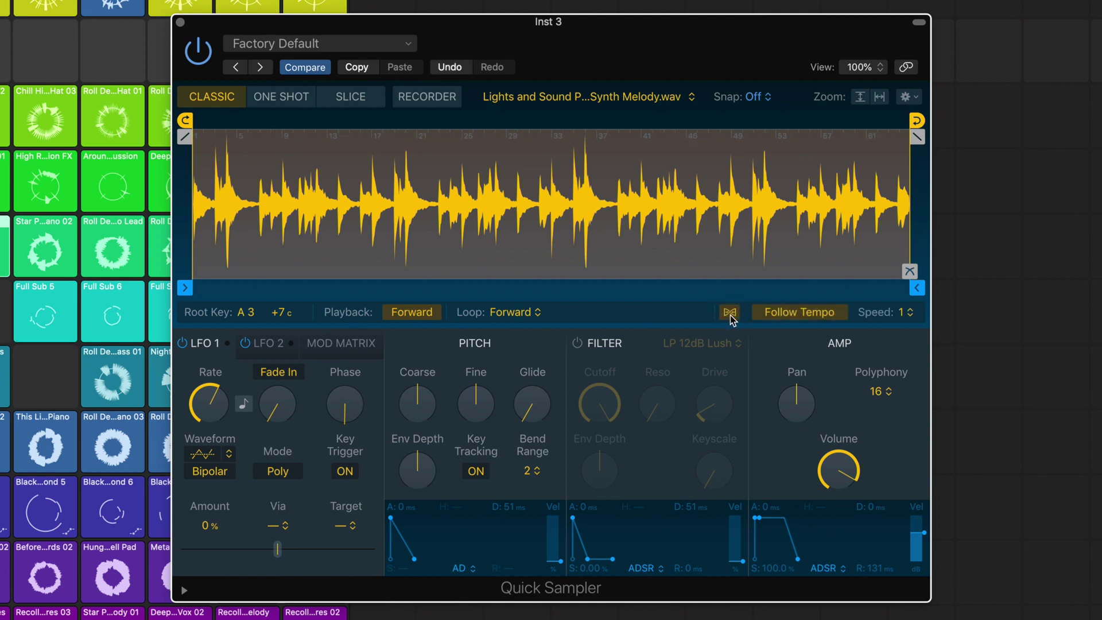
{"action": "left_click", "coordinate": [901, 314]}
{"action": "left_click", "coordinate": [819, 297]}
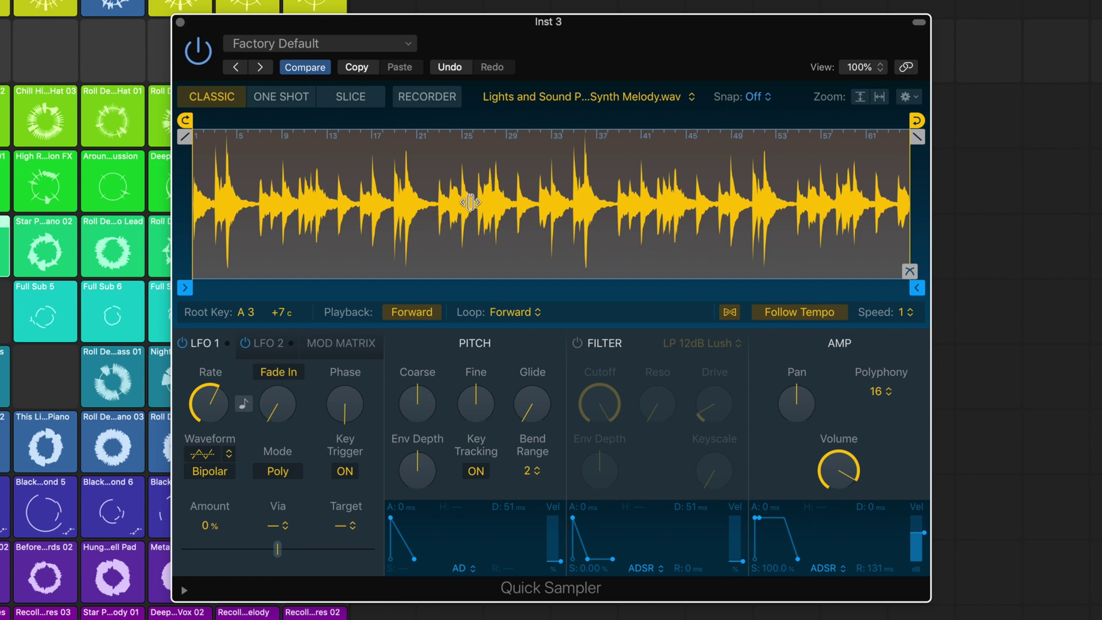
{"action": "left_click", "coordinate": [353, 97]}
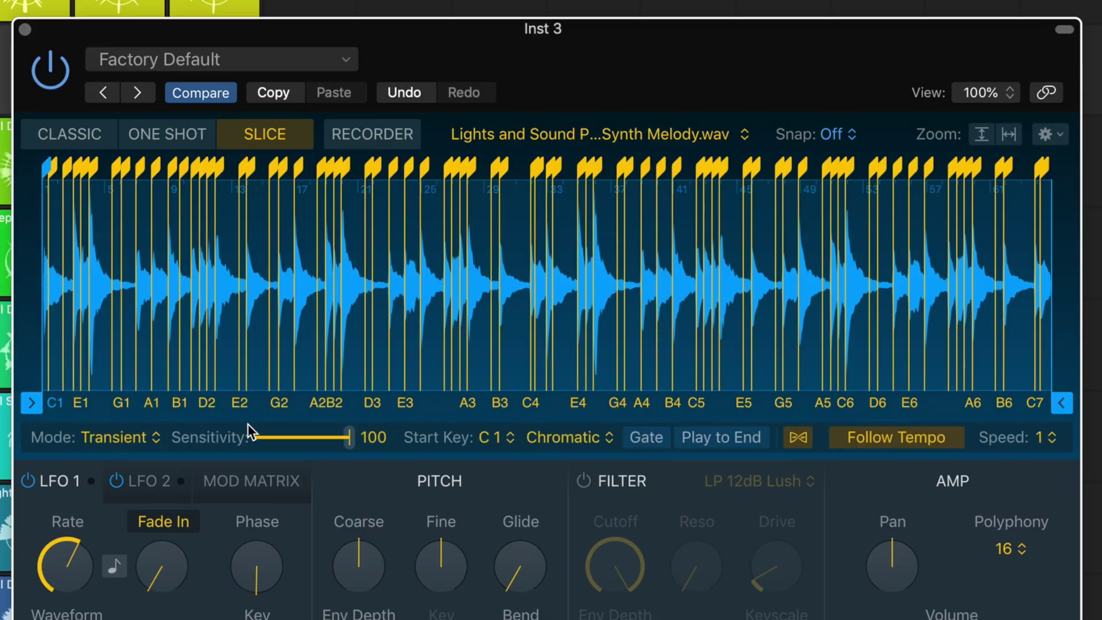
{"action": "left_click", "coordinate": [120, 404]}
{"action": "left_click", "coordinate": [152, 404]}
{"action": "left_click", "coordinate": [178, 405]}
{"action": "left_click", "coordinate": [205, 403]}
{"action": "left_click", "coordinate": [241, 402]}
{"action": "left_click", "coordinate": [281, 404]}
{"action": "left_click_drag", "start_coordinate": [350, 437], "coordinate": [305, 436]}
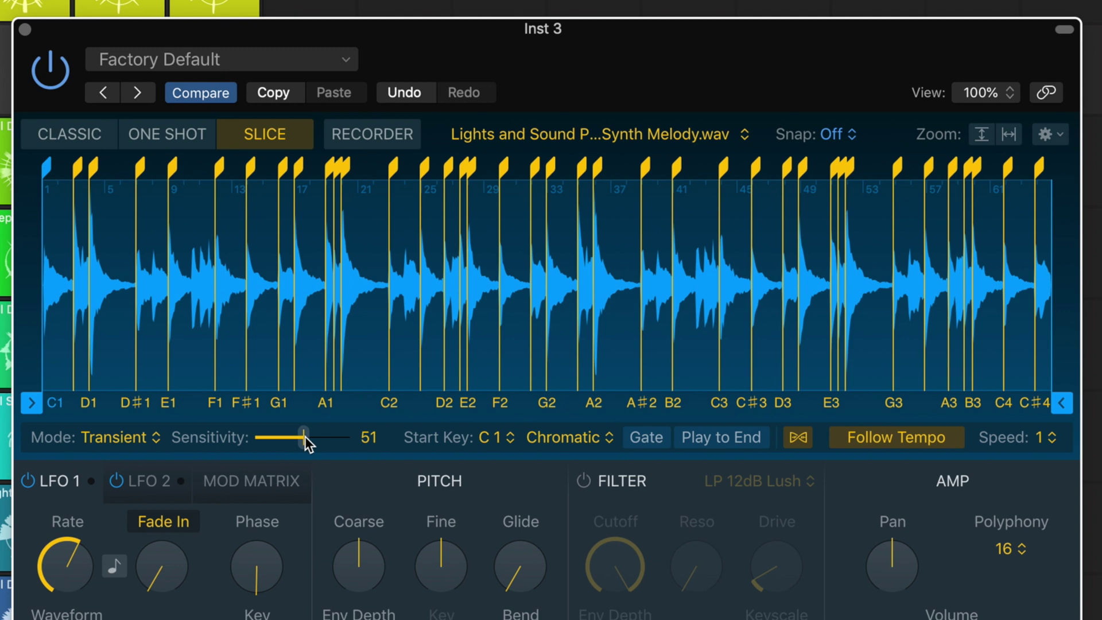
{"action": "left_click", "coordinate": [171, 402]}
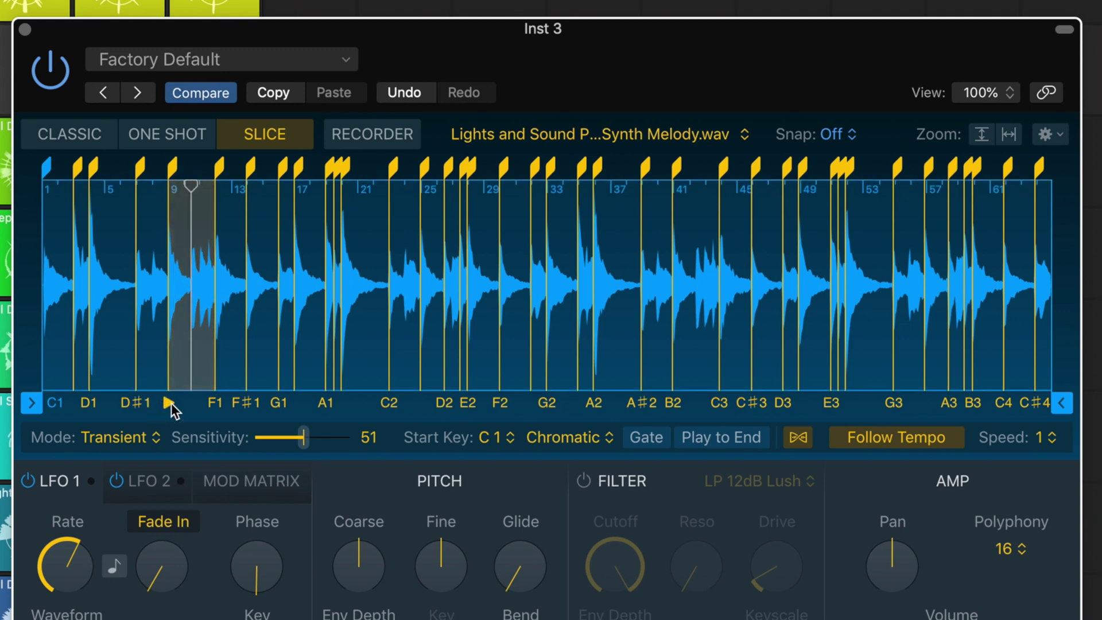
{"action": "left_click", "coordinate": [219, 400]}
{"action": "left_click", "coordinate": [243, 400]}
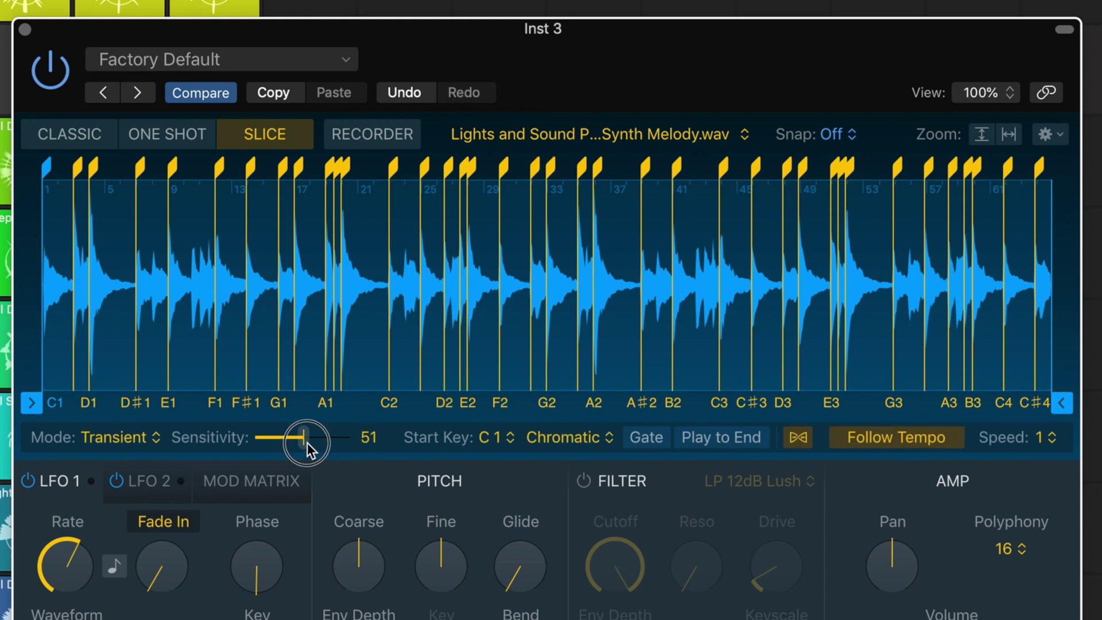
{"action": "left_click_drag", "start_coordinate": [304, 438], "coordinate": [418, 439]}
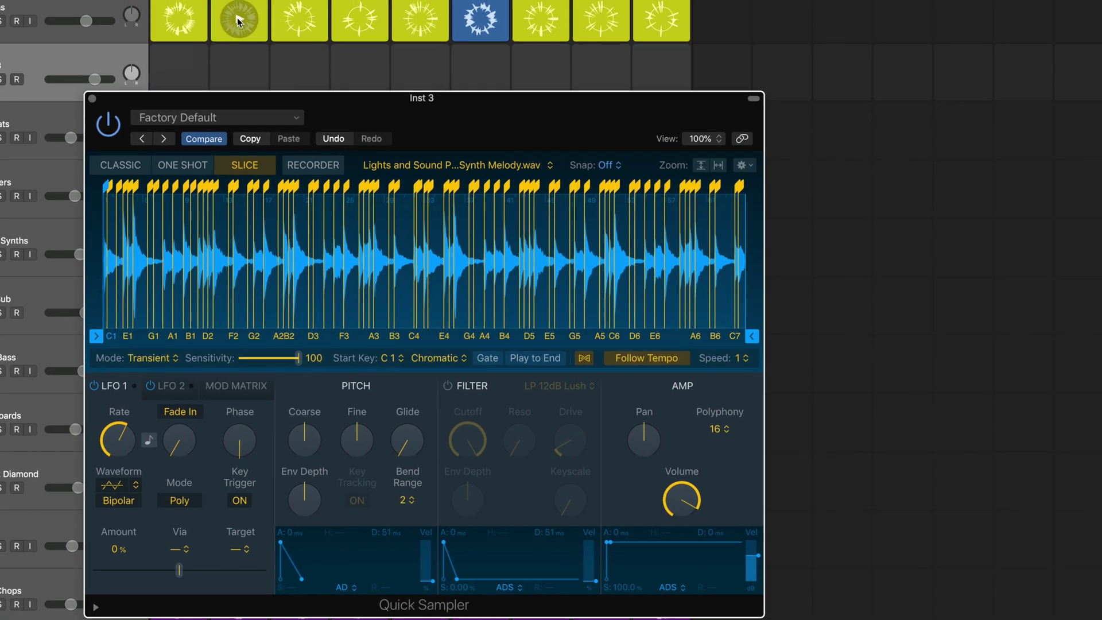
- Preview the Before Sunrise Beat 02 cell, load it optimized into Quick Sampler, and select the A3 and G#4 slices
{"action": "left_click", "coordinate": [239, 21]}
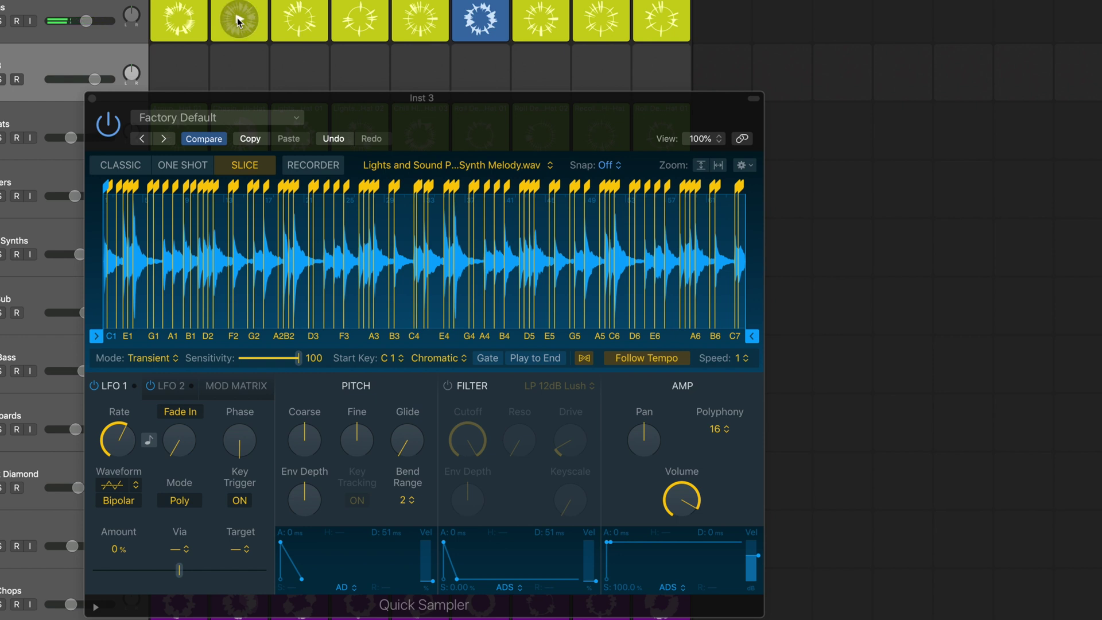
{"action": "left_click_drag", "start_coordinate": [238, 21], "coordinate": [518, 224]}
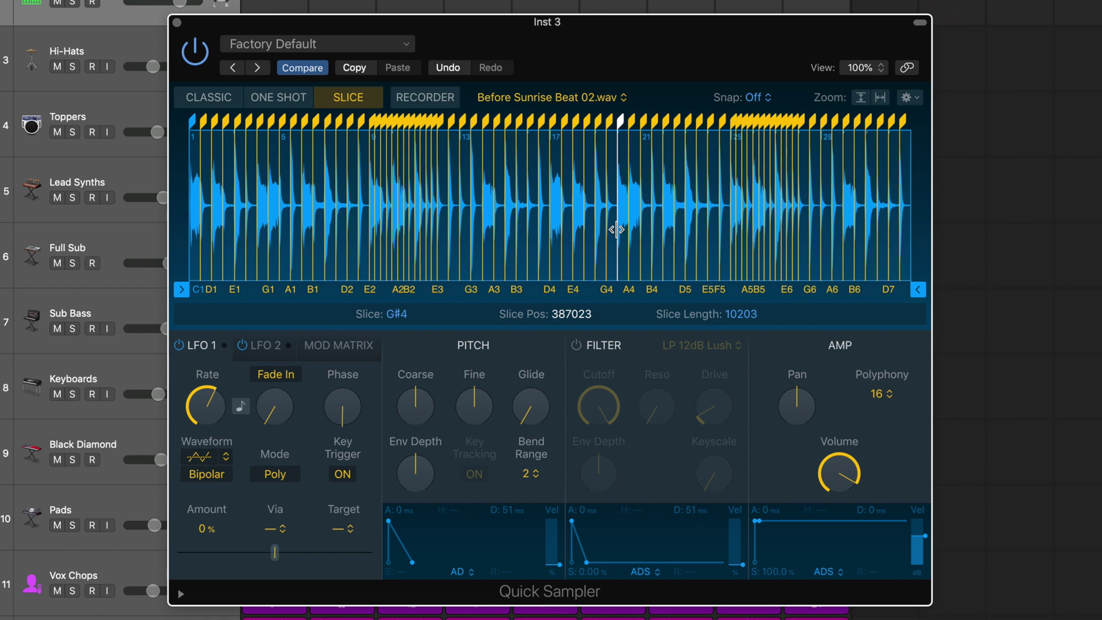
{"action": "left_click", "coordinate": [494, 270]}
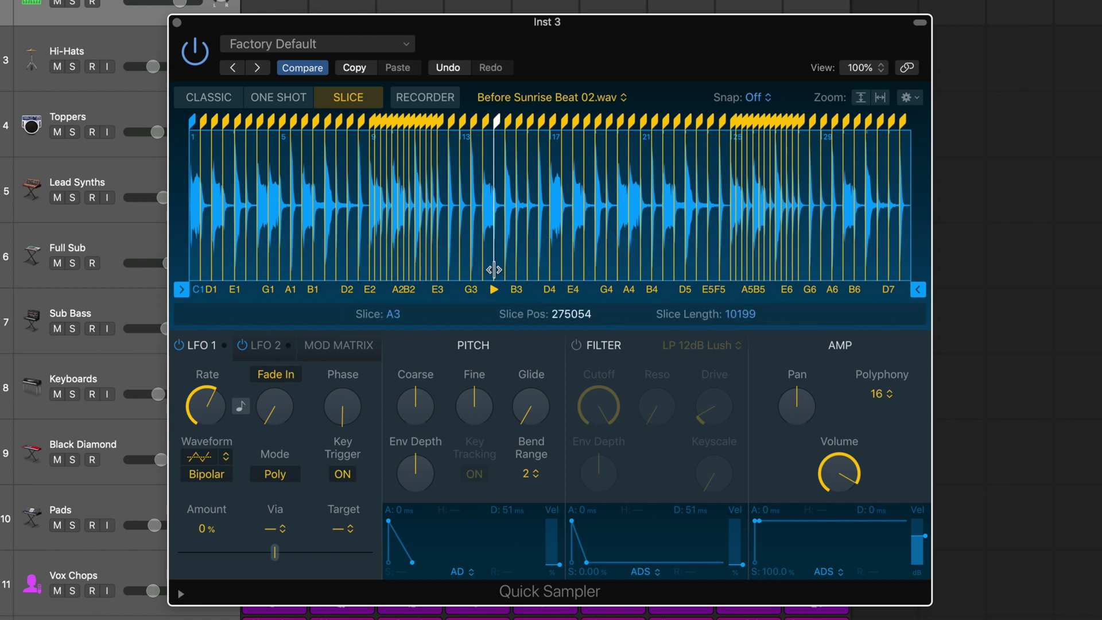
{"action": "left_click", "coordinate": [617, 229]}
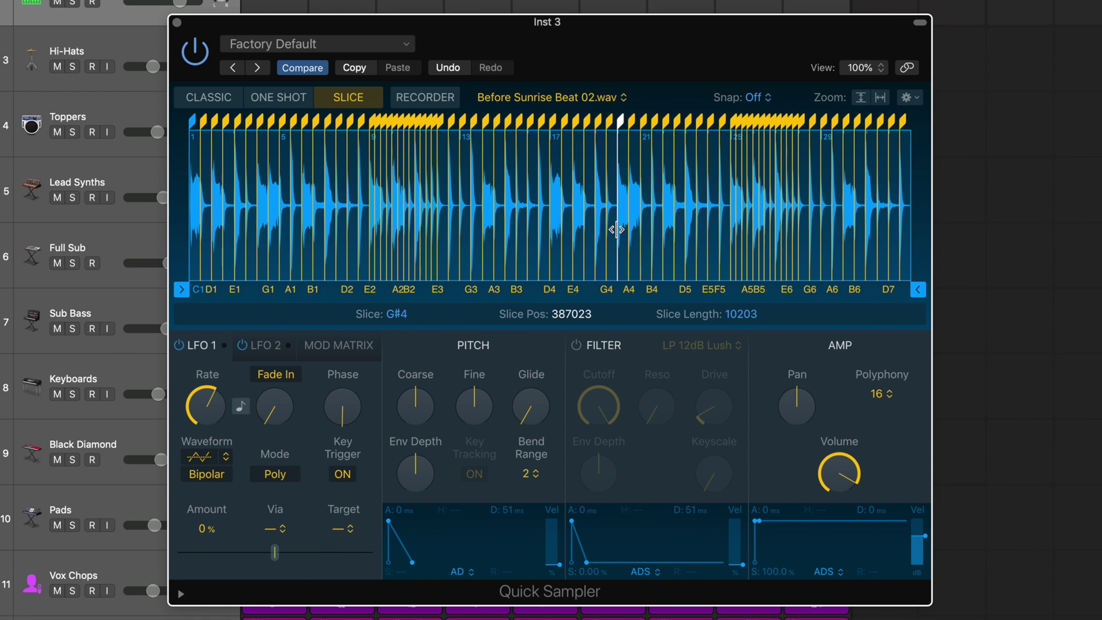
{"action": "left_click", "coordinate": [494, 270]}
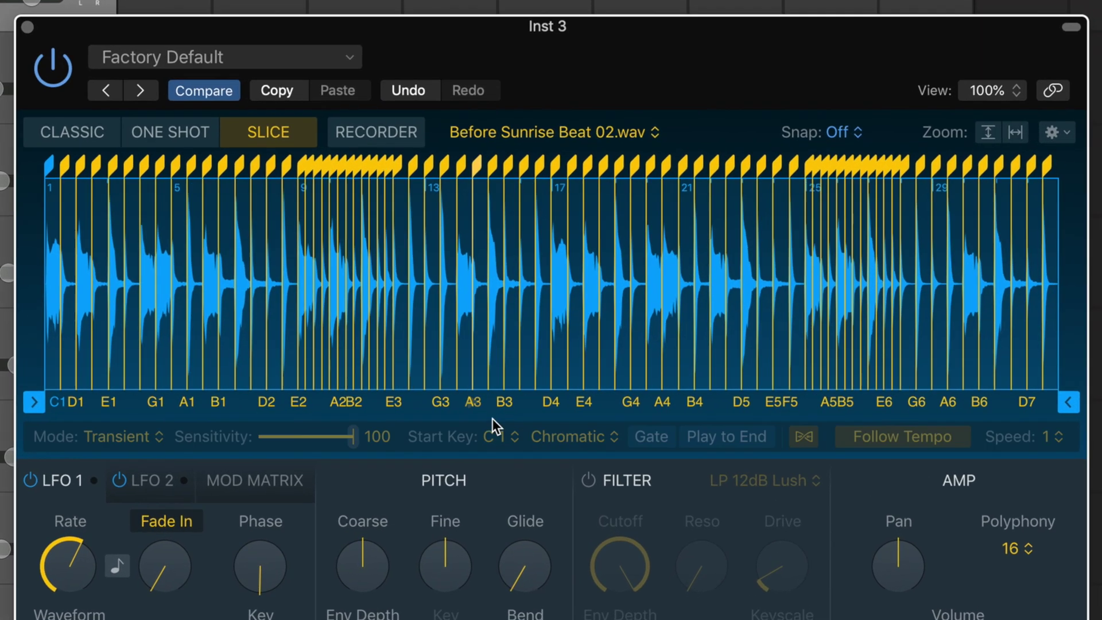
- Audition the A3, G3, B3, D4 and F4 slices, then close Quick Sampler
{"action": "left_click", "coordinate": [494, 290]}
{"action": "left_click", "coordinate": [442, 401]}
{"action": "left_click", "coordinate": [508, 399]}
{"action": "left_click", "coordinate": [548, 402]}
{"action": "left_click", "coordinate": [580, 401]}
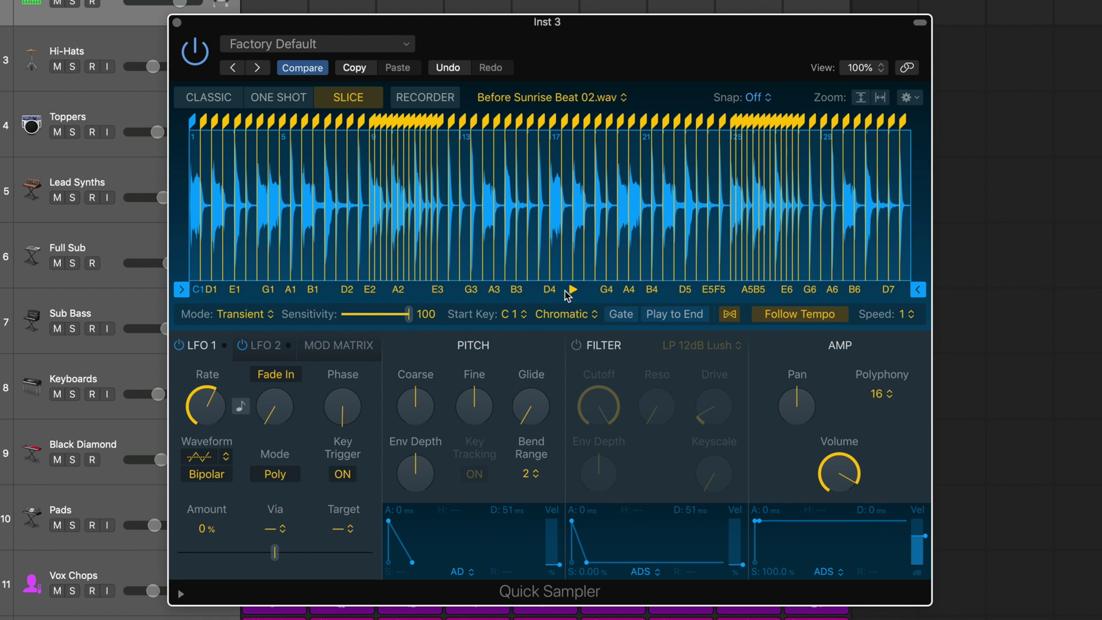
{"action": "left_click", "coordinate": [177, 23]}
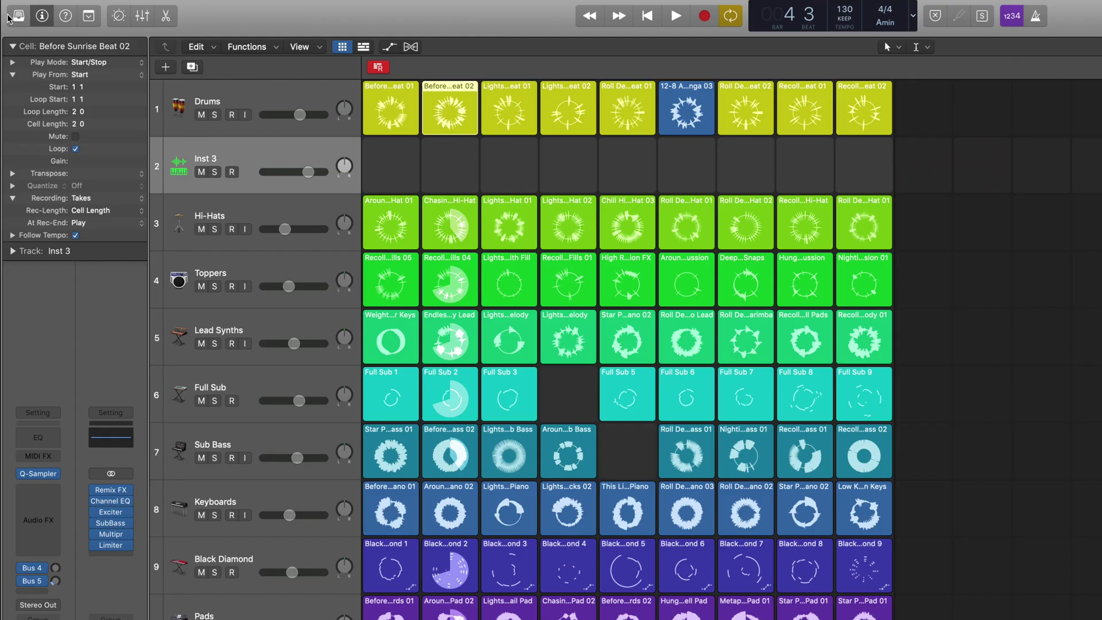
- Load the Atlanta Electronic Drum Kit patch from the Library and create an empty pattern cell for it
{"action": "left_click", "coordinate": [10, 17]}
{"action": "left_click", "coordinate": [75, 271]}
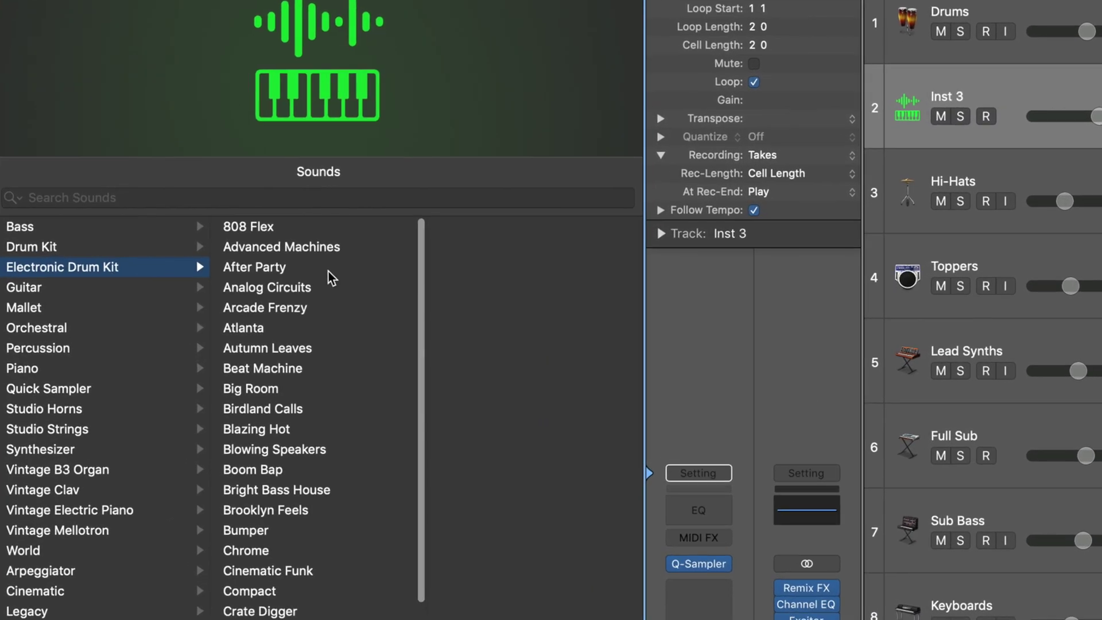
{"action": "left_click", "coordinate": [291, 330]}
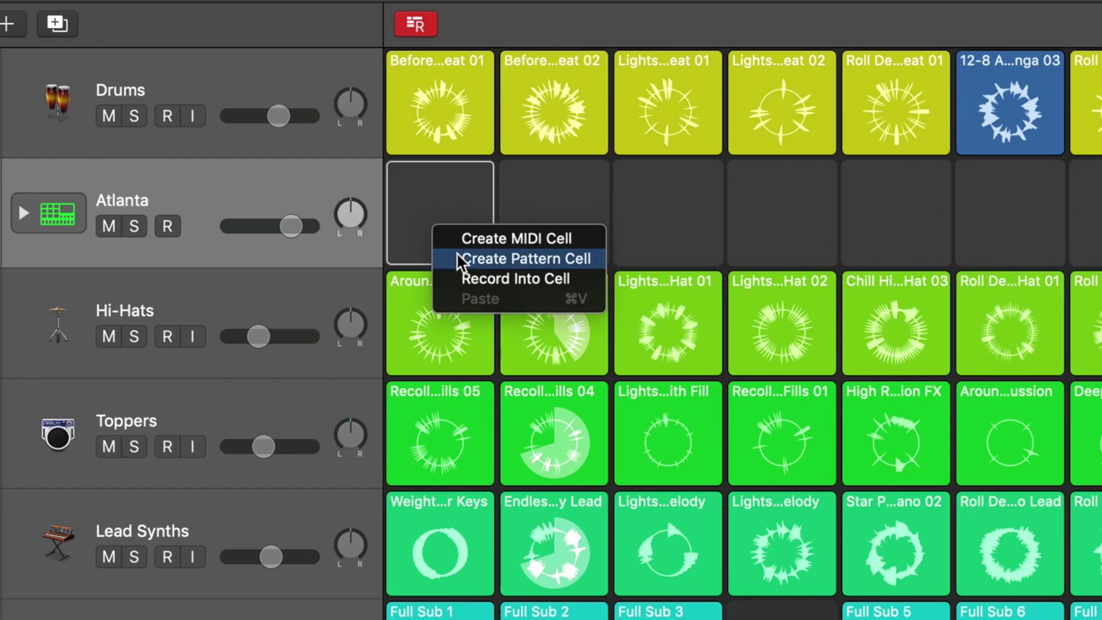
{"action": "left_click", "coordinate": [456, 253]}
{"action": "mouse_move", "coordinate": [456, 252]}
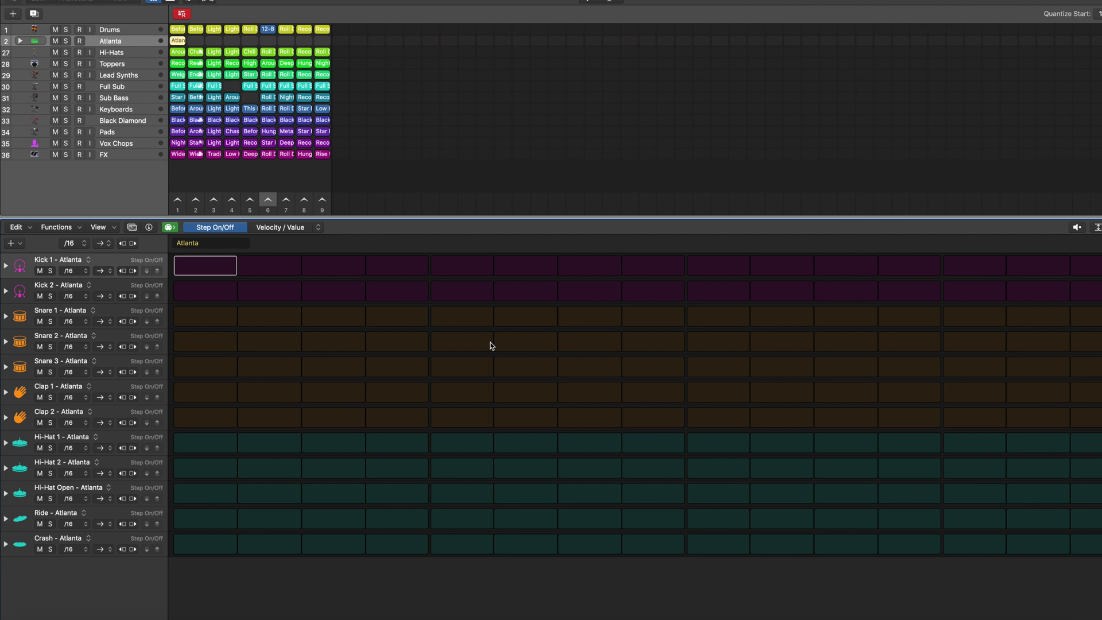
- Turn on Kick 1 step 1, Snare 1 and Clap 2 step 3, Hi-Hat 1 step 9, Hi-Hat Open steps 5 and 9, and Hi-Hat 2 step 3
{"action": "left_click", "coordinate": [205, 265]}
{"action": "left_click", "coordinate": [332, 316]}
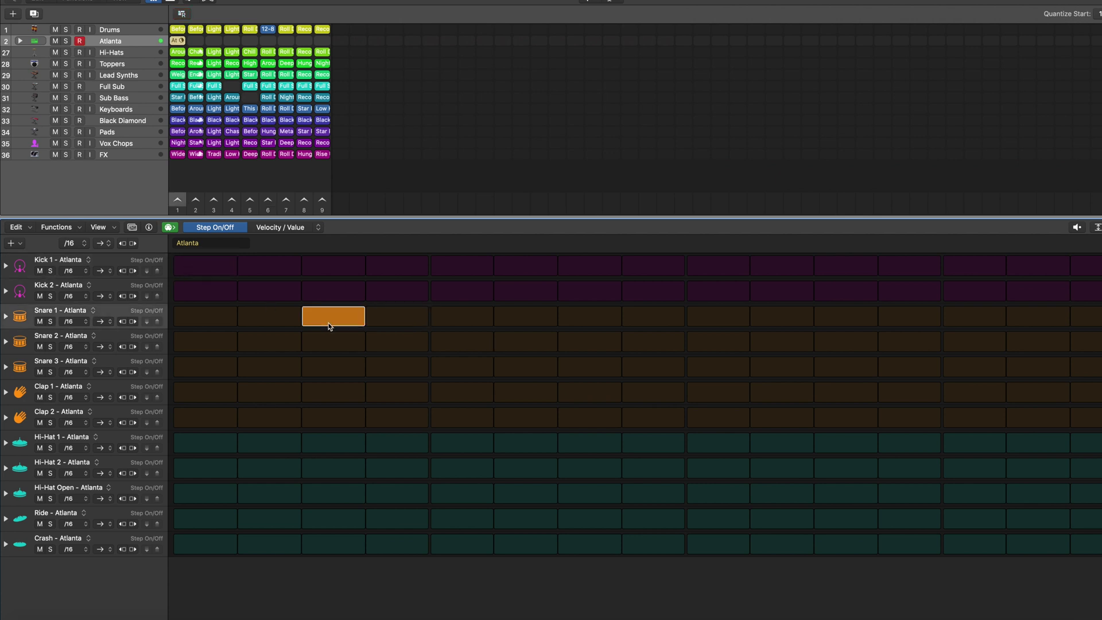
{"action": "left_click", "coordinate": [333, 418]}
{"action": "left_click", "coordinate": [718, 443]}
{"action": "left_click", "coordinate": [718, 493]}
{"action": "left_click", "coordinate": [462, 493]}
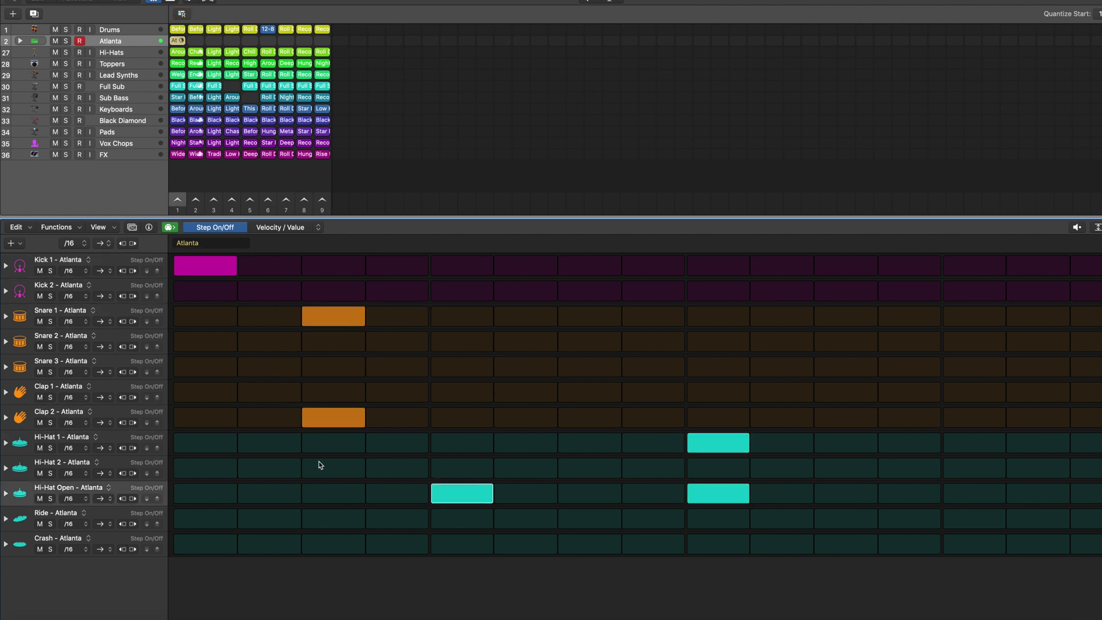
{"action": "left_click", "coordinate": [333, 468]}
- Add Snare 2 on steps 8 and 11, Hi-Hat 2 on 14, Snare 1 on 13, stop playback, show velocities
{"action": "left_click", "coordinate": [643, 341]}
{"action": "left_click", "coordinate": [846, 341]}
{"action": "left_click", "coordinate": [1009, 475]}
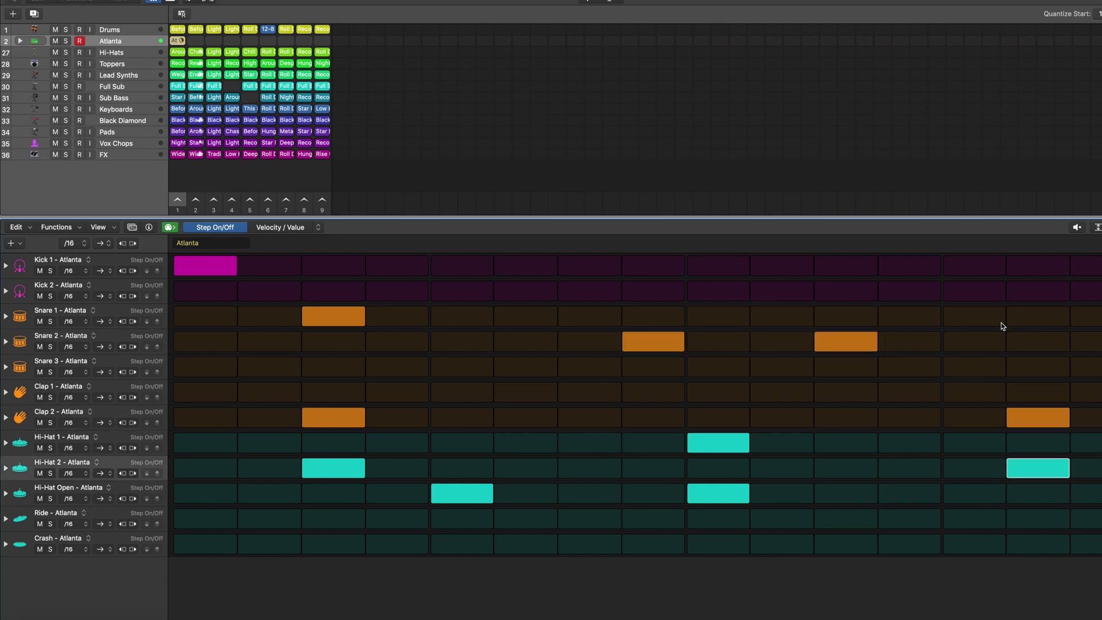
{"action": "left_click", "coordinate": [1002, 321]}
{"action": "key", "text": "space"}
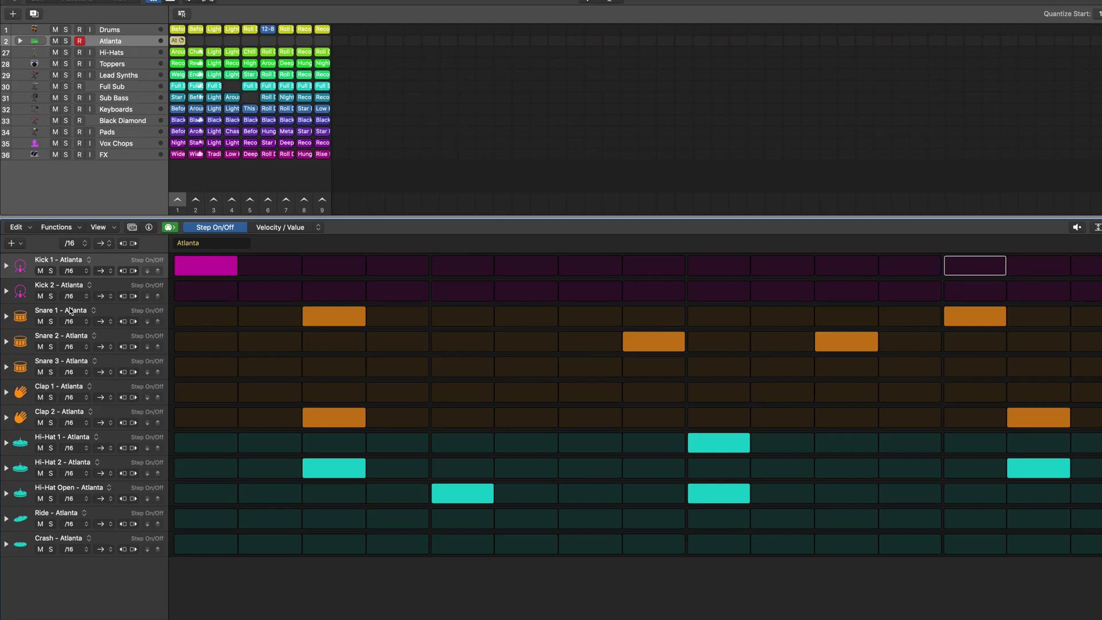
{"action": "left_click", "coordinate": [264, 228]}
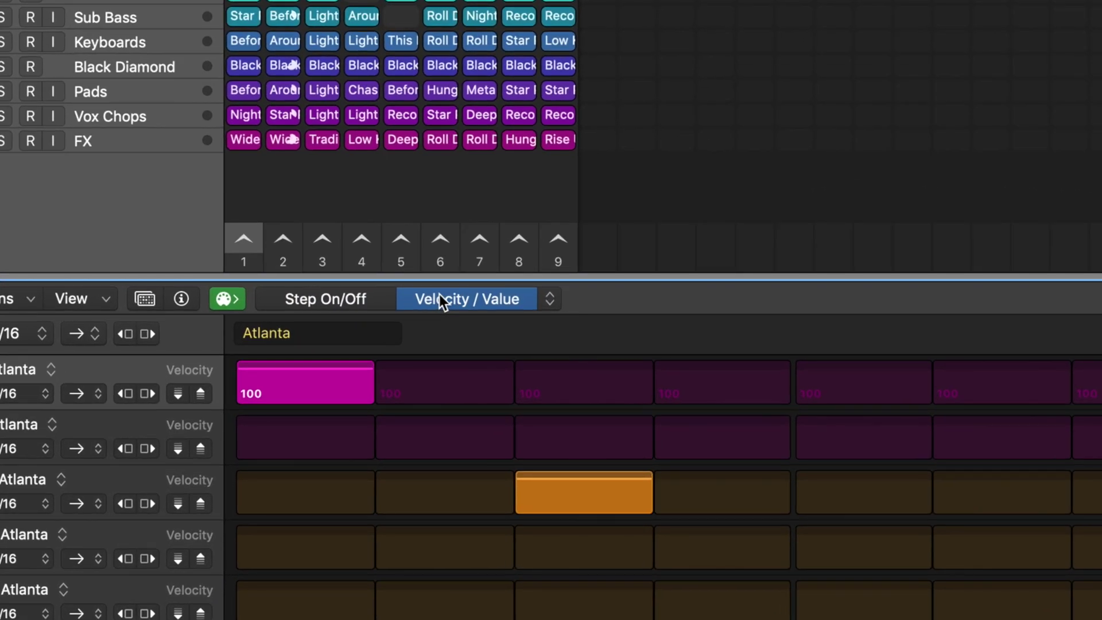
- Lower the Snare 1 step 3 velocity to 63, then close the project without saving to start a new one
{"action": "left_click_drag", "start_coordinate": [320, 408], "coordinate": [314, 383]}
{"action": "mouse_move", "coordinate": [610, 490]}
{"action": "left_mouse_down"}
{"action": "mouse_move", "coordinate": [611, 508]}
{"action": "mouse_move", "coordinate": [621, 493]}
{"action": "left_mouse_up"}
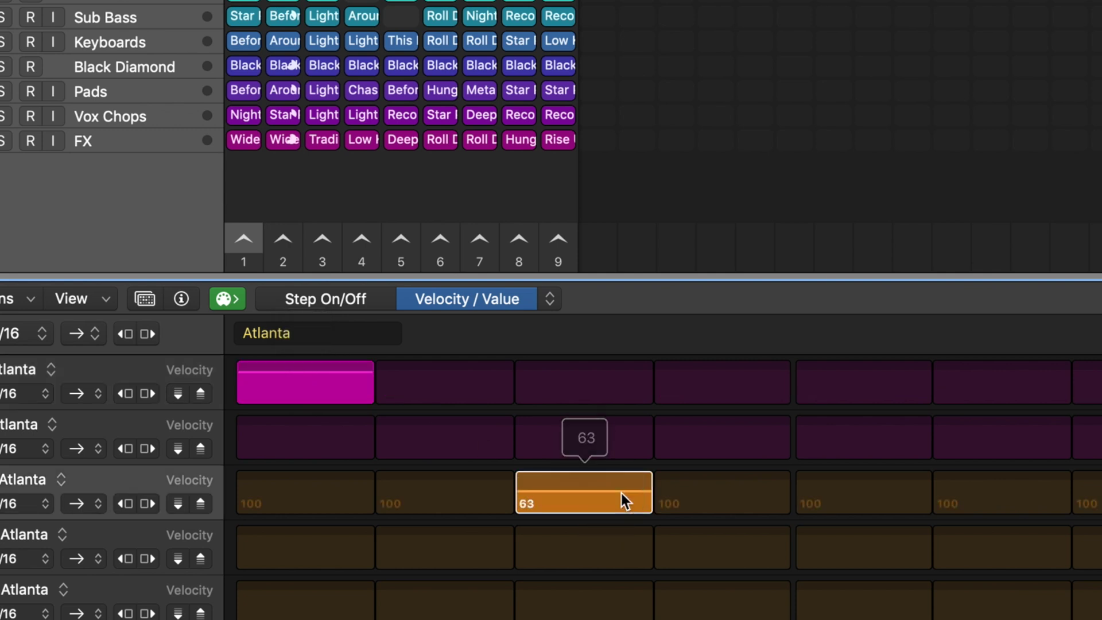
{"action": "left_click", "coordinate": [548, 303]}
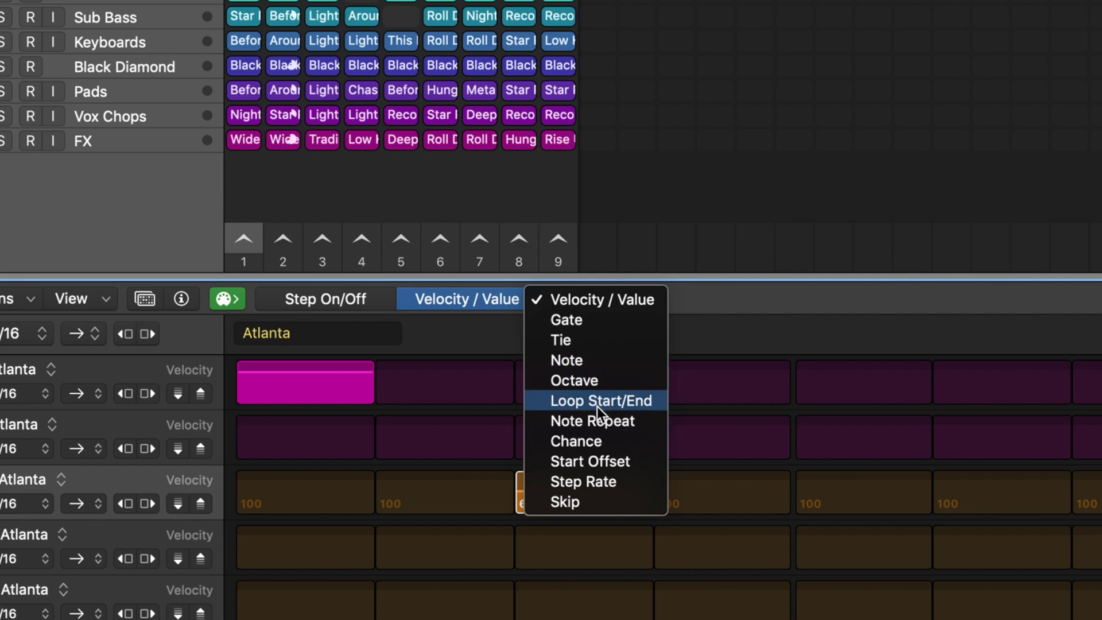
{"action": "left_click", "coordinate": [739, 299]}
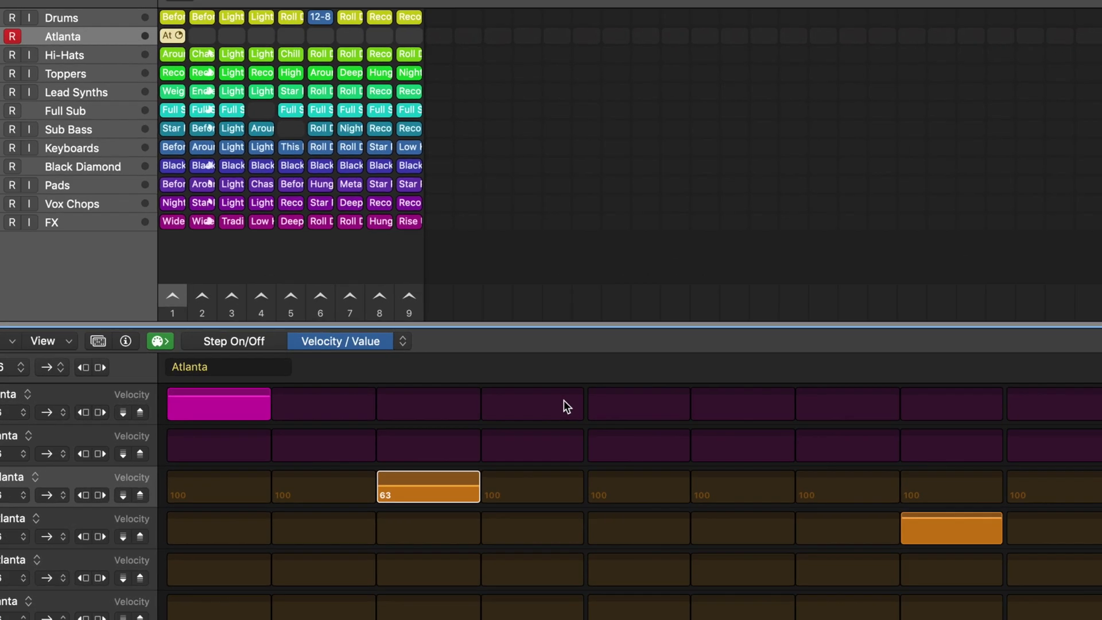
{"action": "key", "text": "super+n"}
{"action": "left_click", "coordinate": [770, 293]}
- Close the current project without saving and open the Tutorials section of the project chooser
{"action": "left_click", "coordinate": [450, 296]}
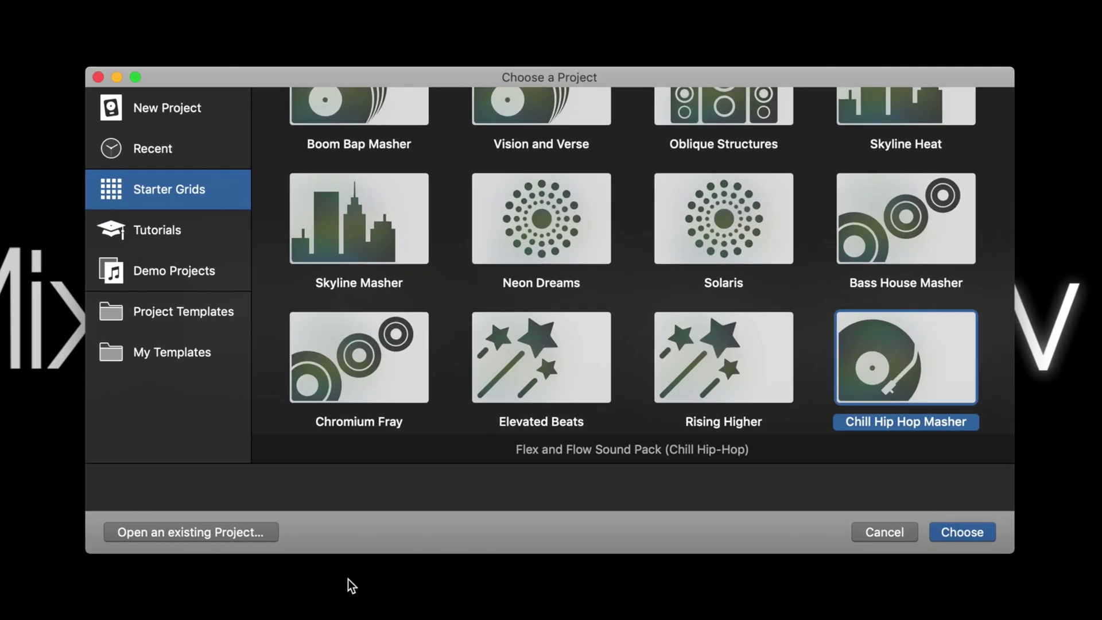
{"action": "scroll", "coordinate": [555, 169], "scroll_direction": "up", "scroll_amount": 3}
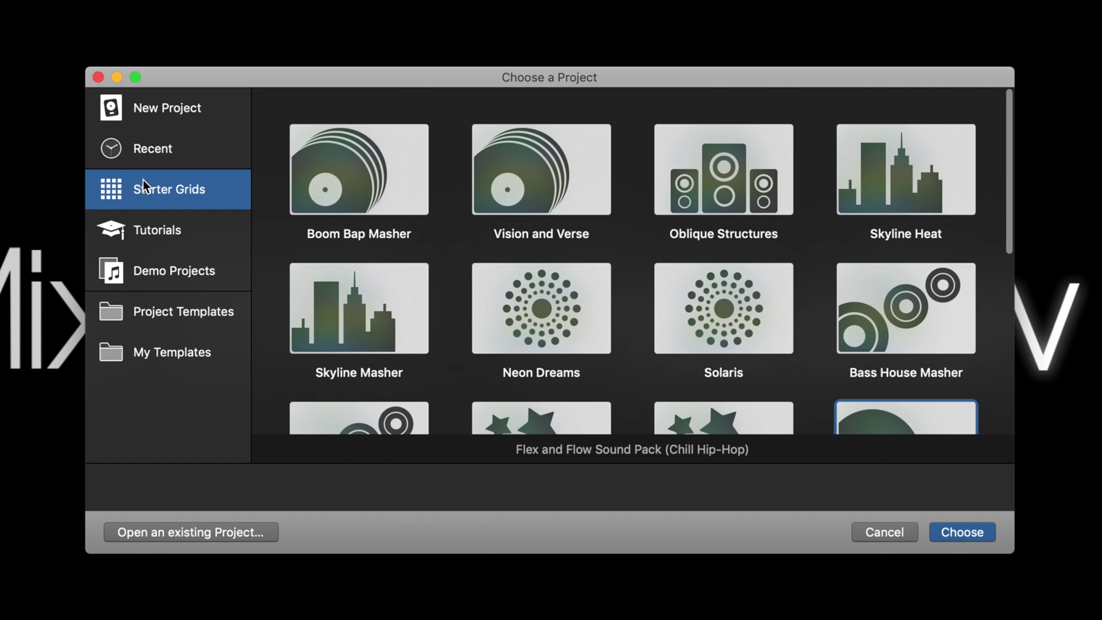
{"action": "left_click", "coordinate": [184, 234]}
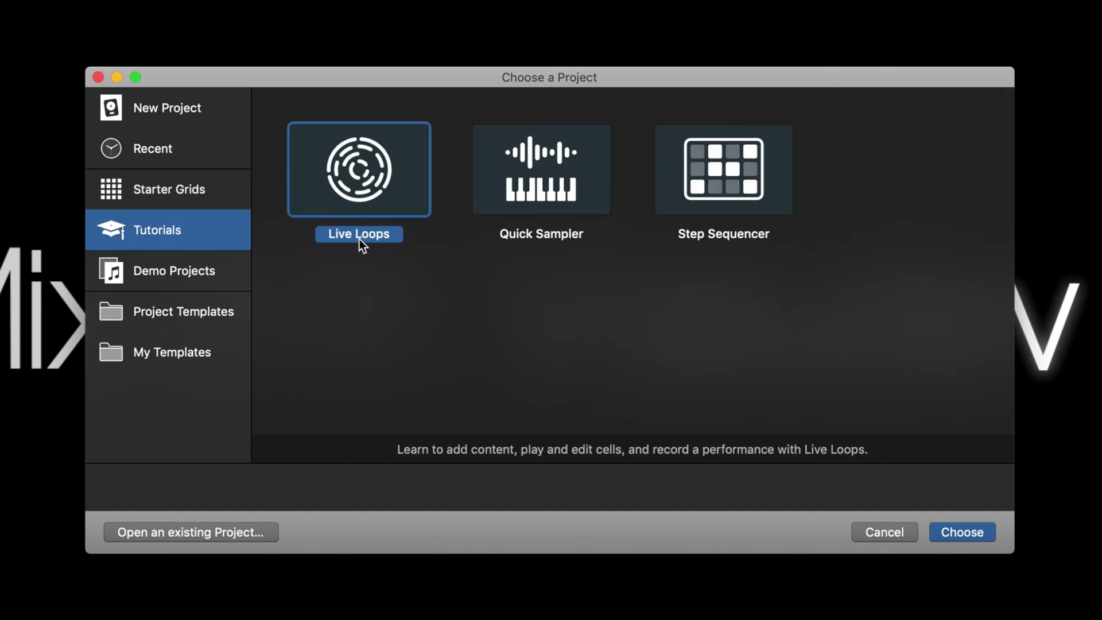